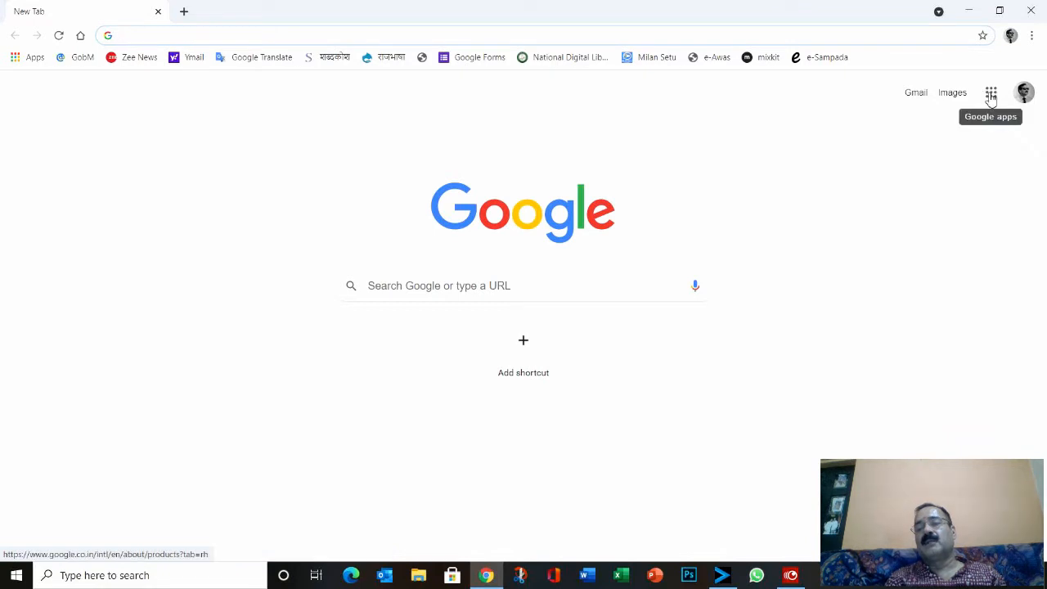
Open Blogger from the list of Google apps.
left_click(990, 94)
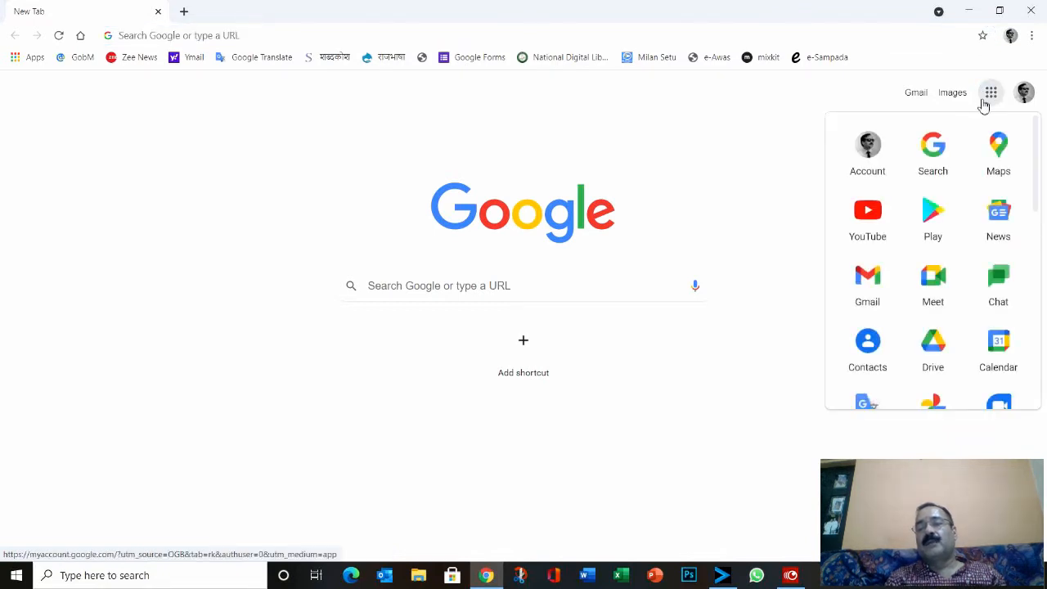
scroll(933, 261, "down", 3)
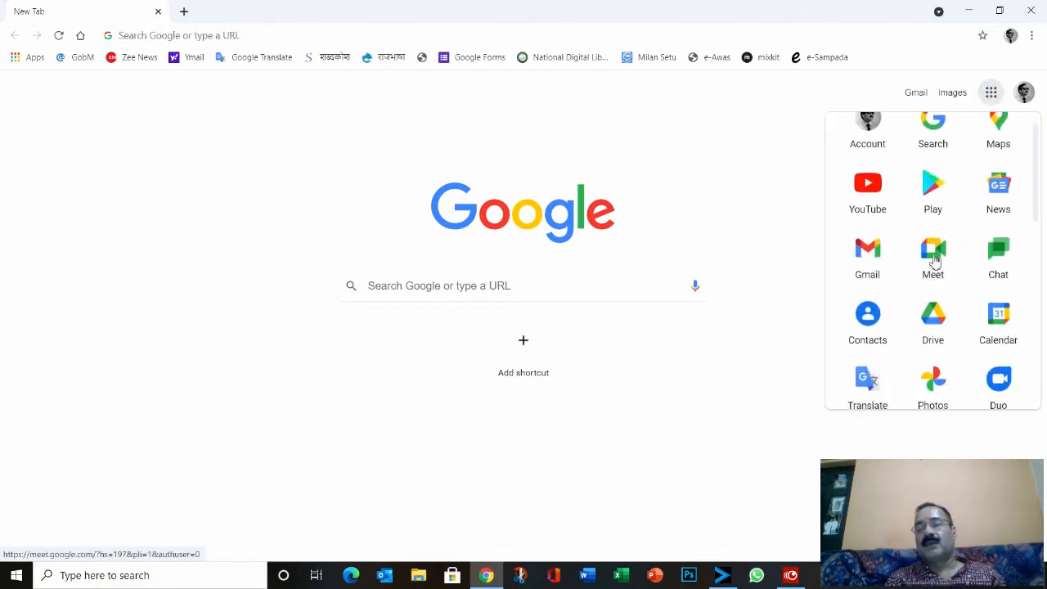
scroll(935, 260, "down", 4)
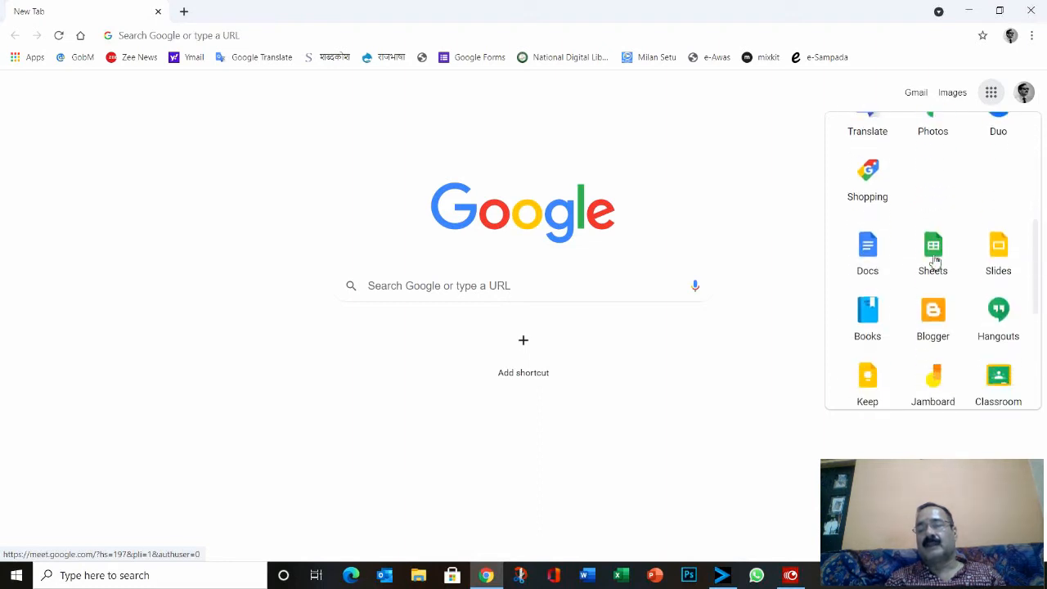
scroll(934, 260, "down", 2)
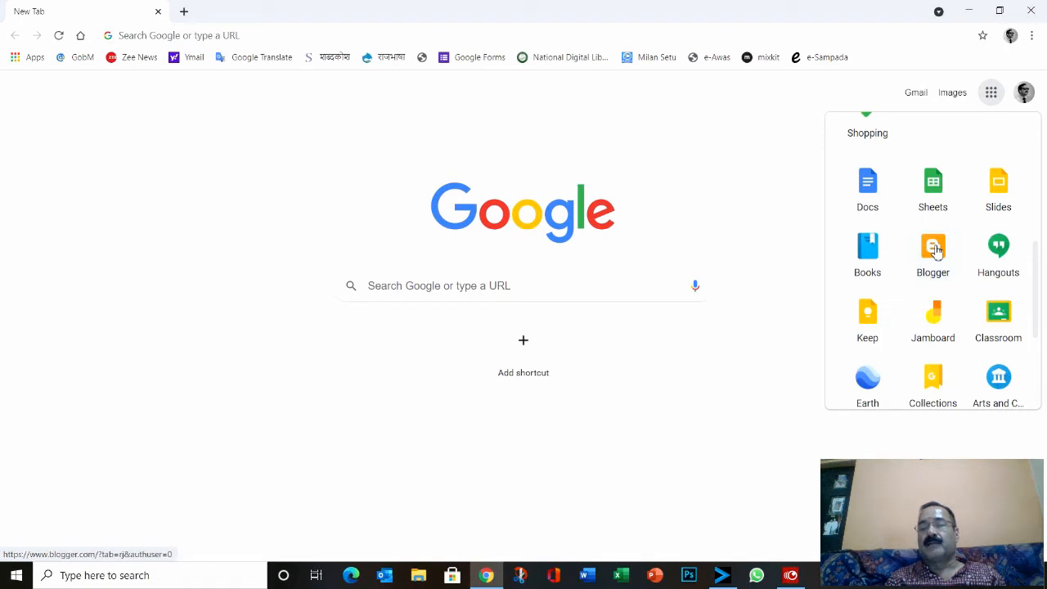
left_click(936, 251)
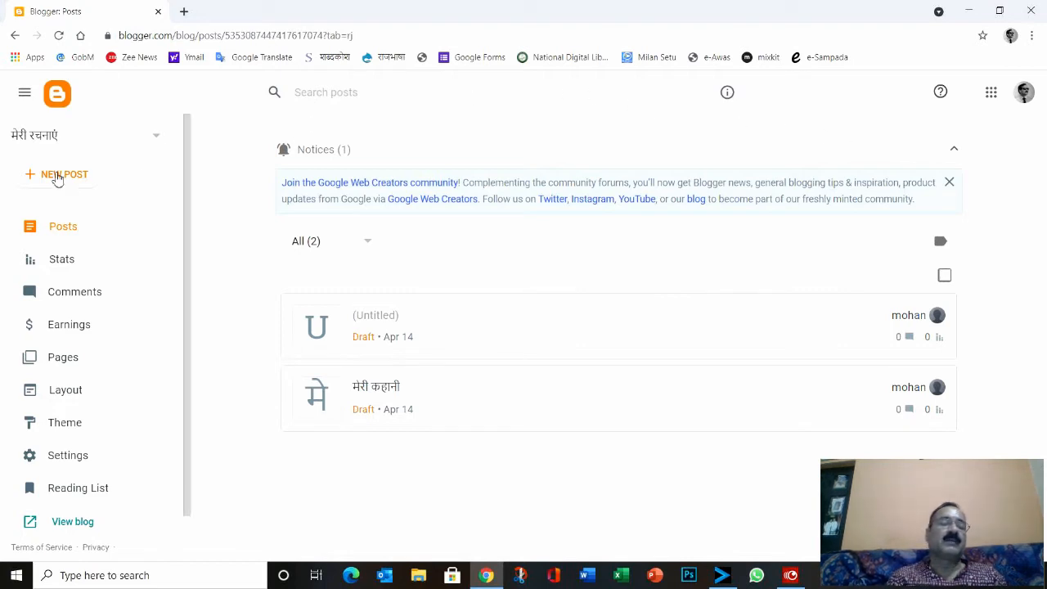
Start creating a new blog, title it "मेरा रचना संसार" in Hindi, and continue to the address stage.
left_click(155, 135)
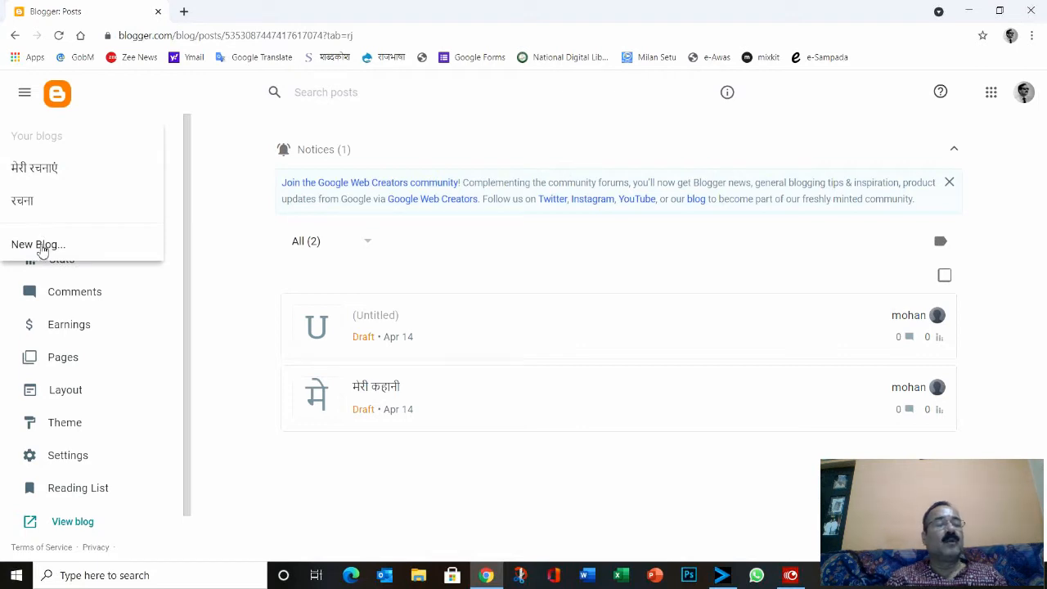
left_click(38, 245)
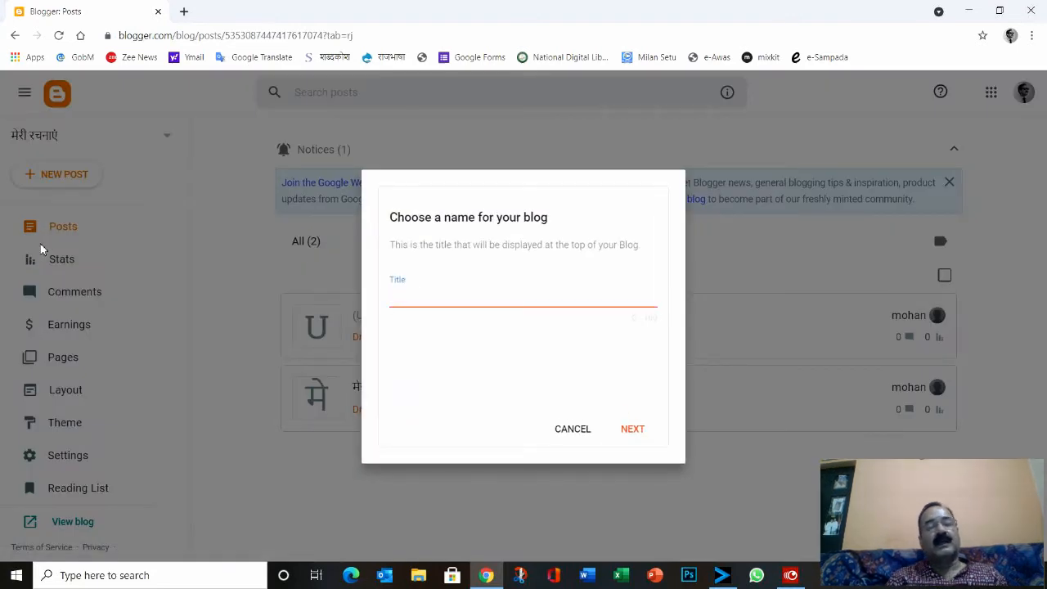
left_click(392, 298)
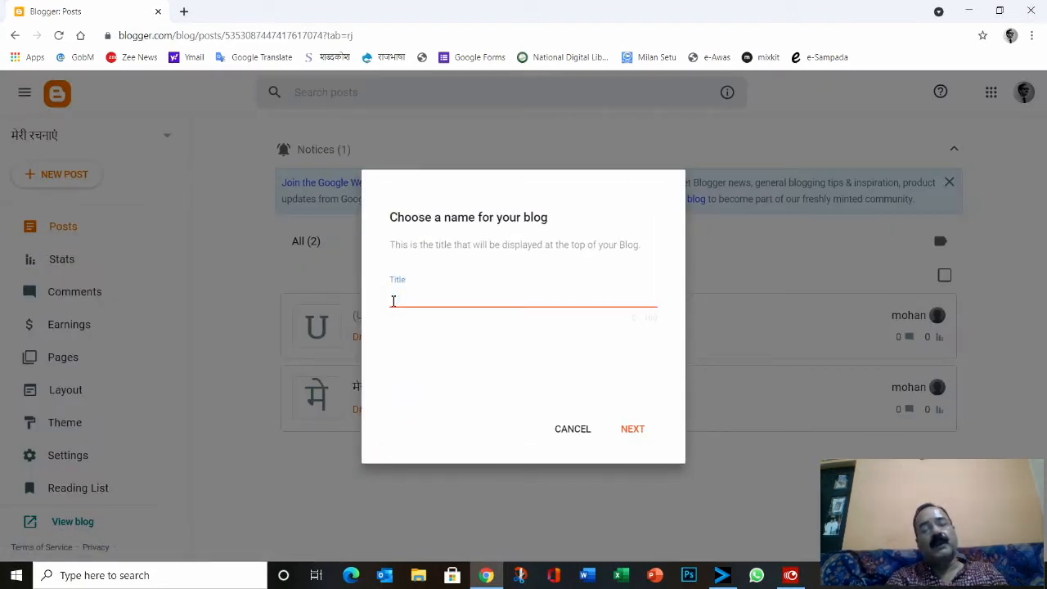
type("mmm")
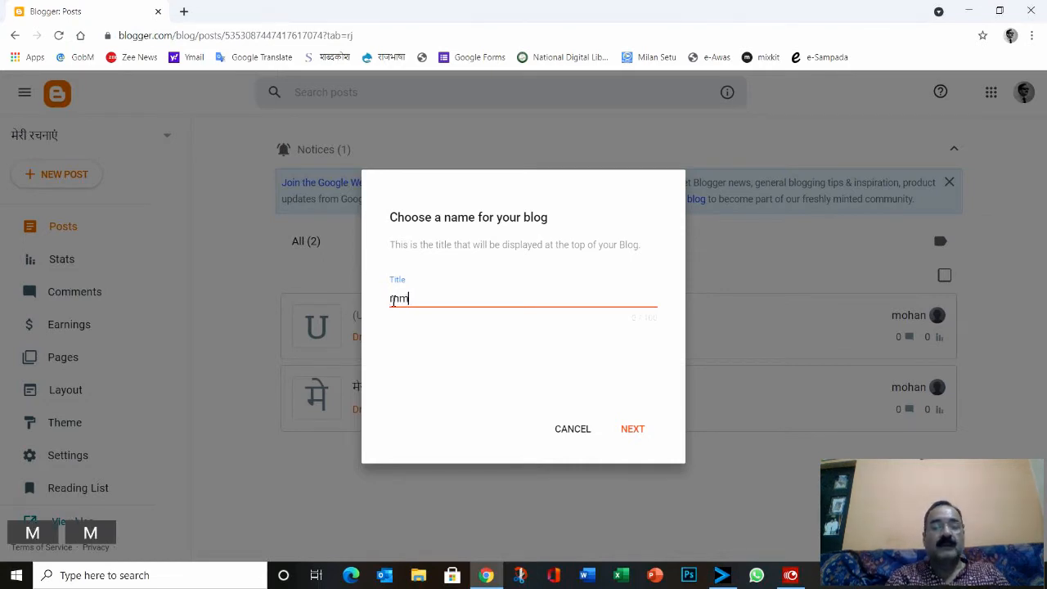
key("BackSpace")
key("BackSpace")
key("BackSpace")
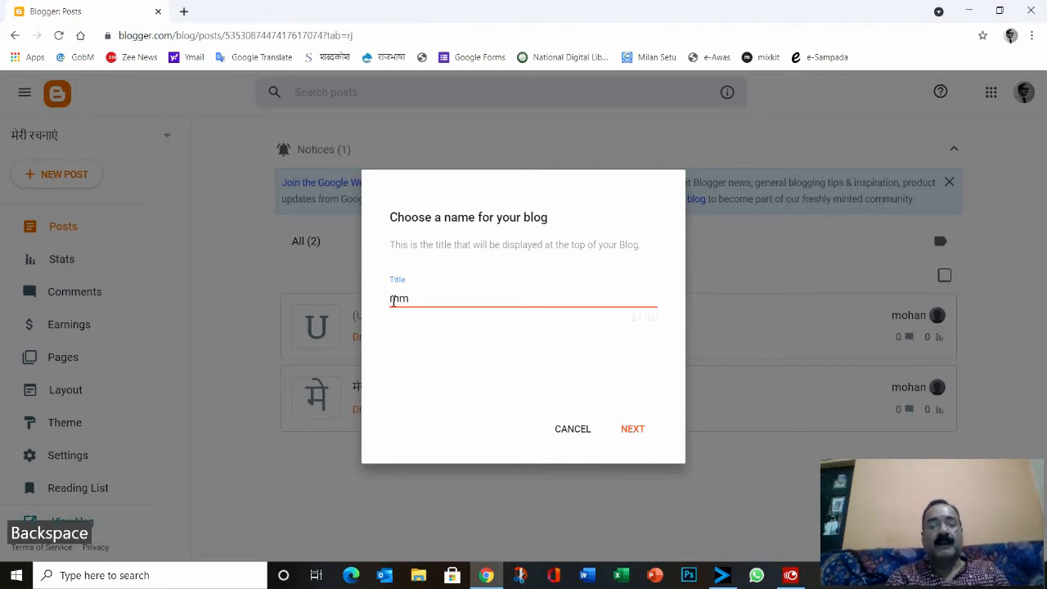
type("cs")
key("BackSpace")
key("BackSpace")
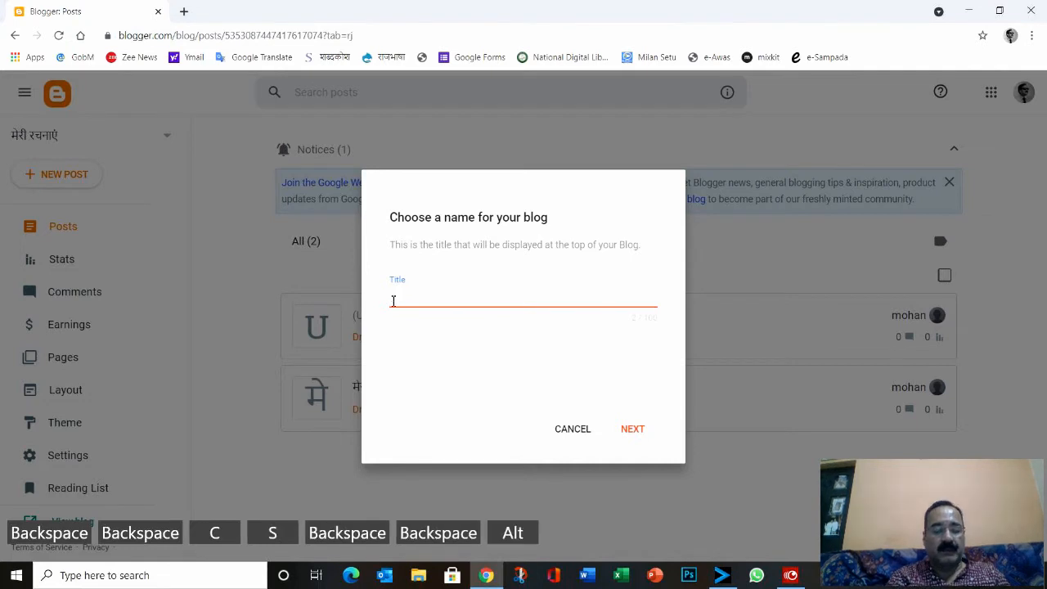
key("alt+shift")
type("csje j")
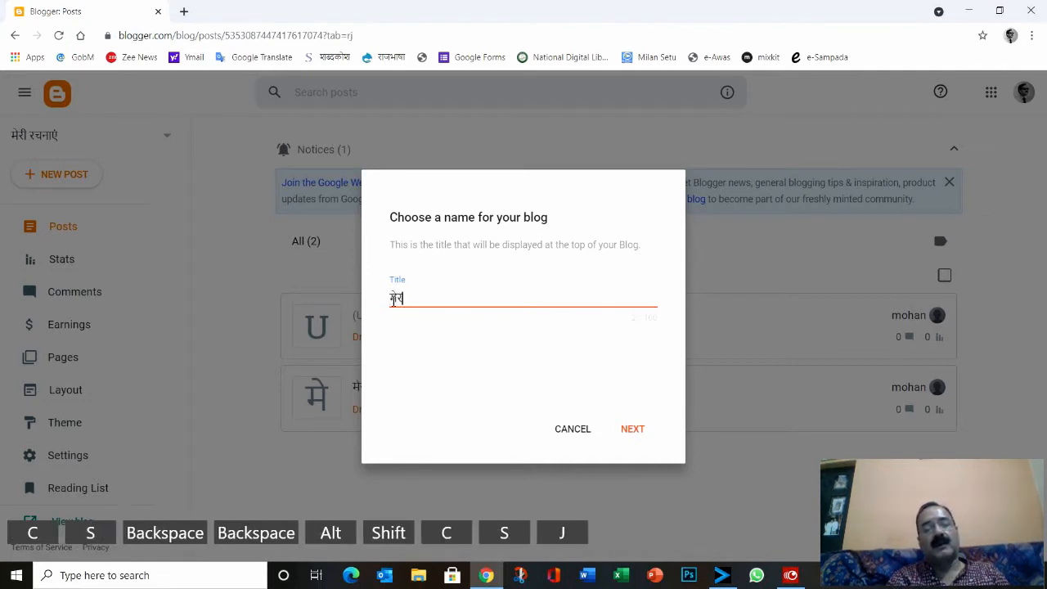
type(";ve mxm")
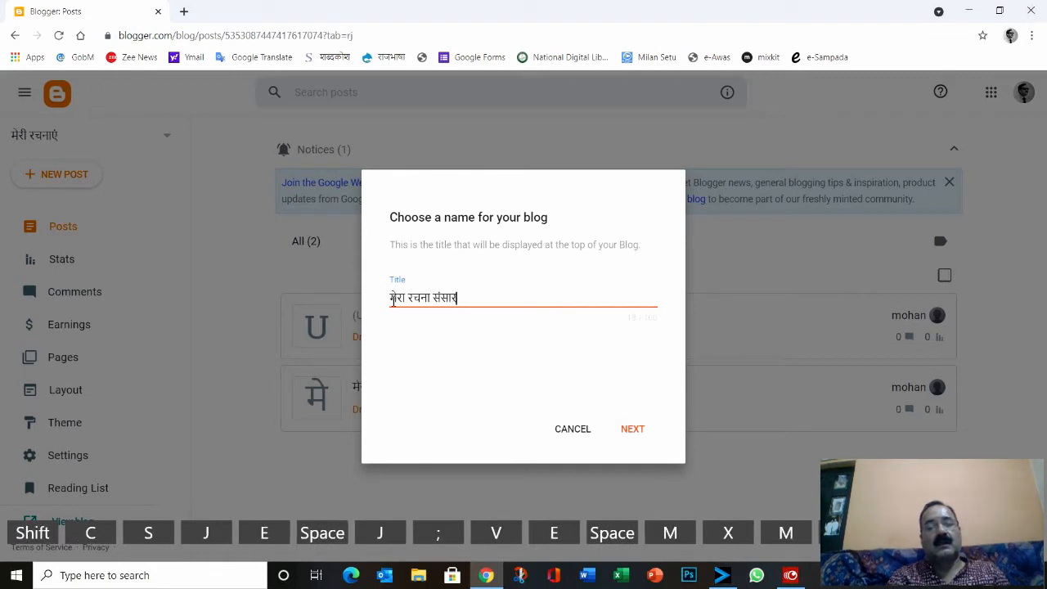
type("eu")
key("BackSpace")
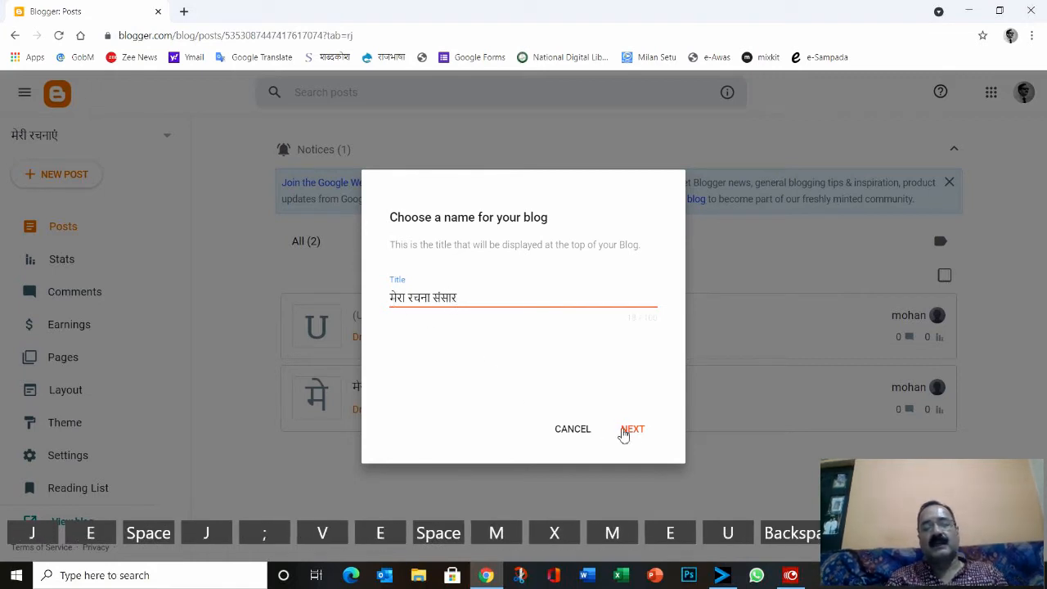
type("j")
left_click(634, 434)
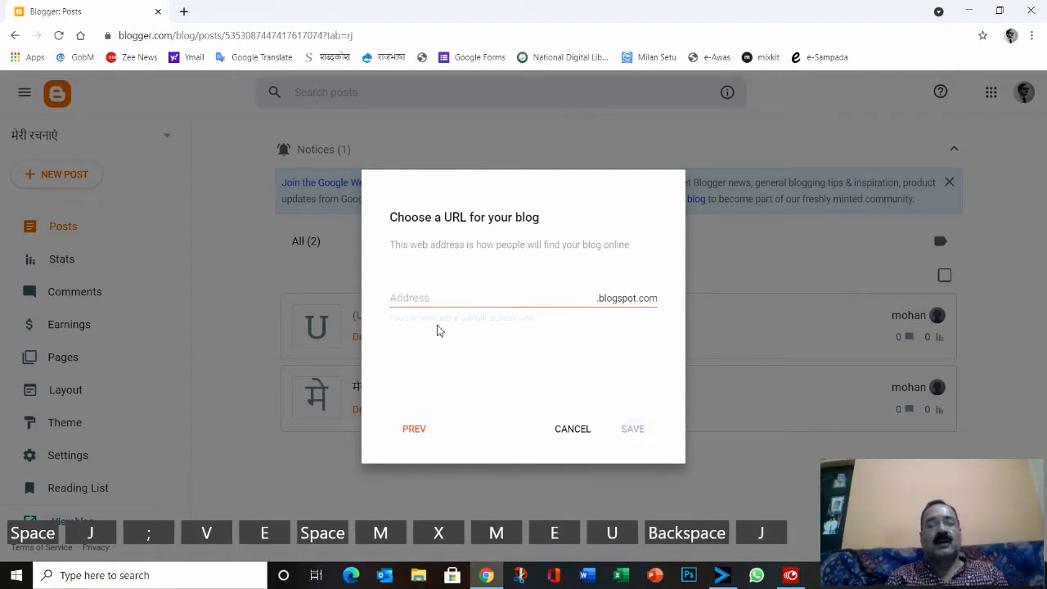
Enter a blog address made of the author's full name followed by "kevichar", and cancel the blog creation.
left_click(423, 299)
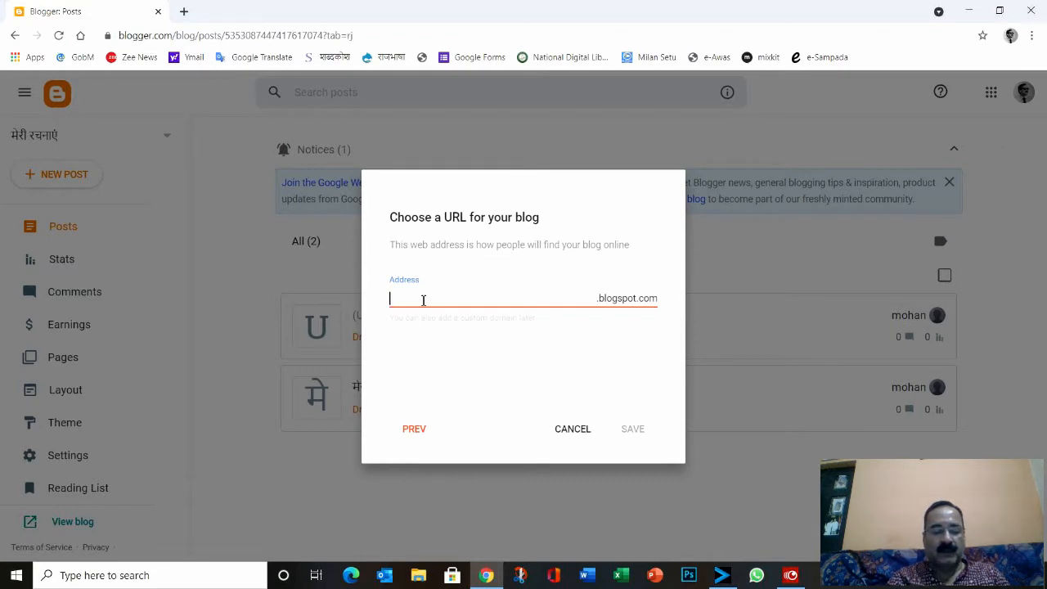
type("मोहन")
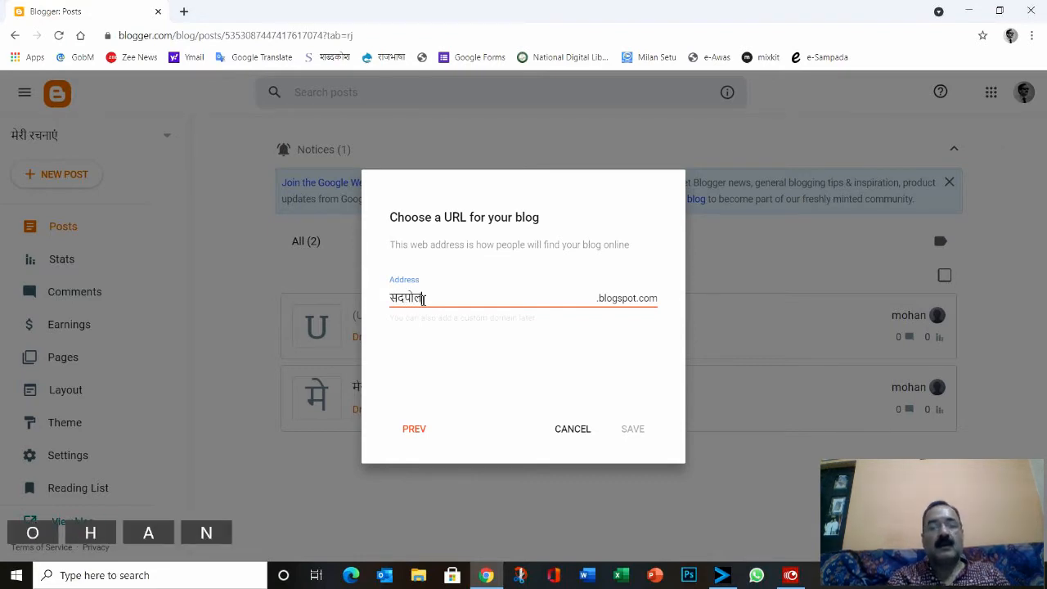
key("BackSpace")
key("BackSpace")
key("BackSpace")
key("BackSpace")
key("BackSpace")
key("alt+shift")
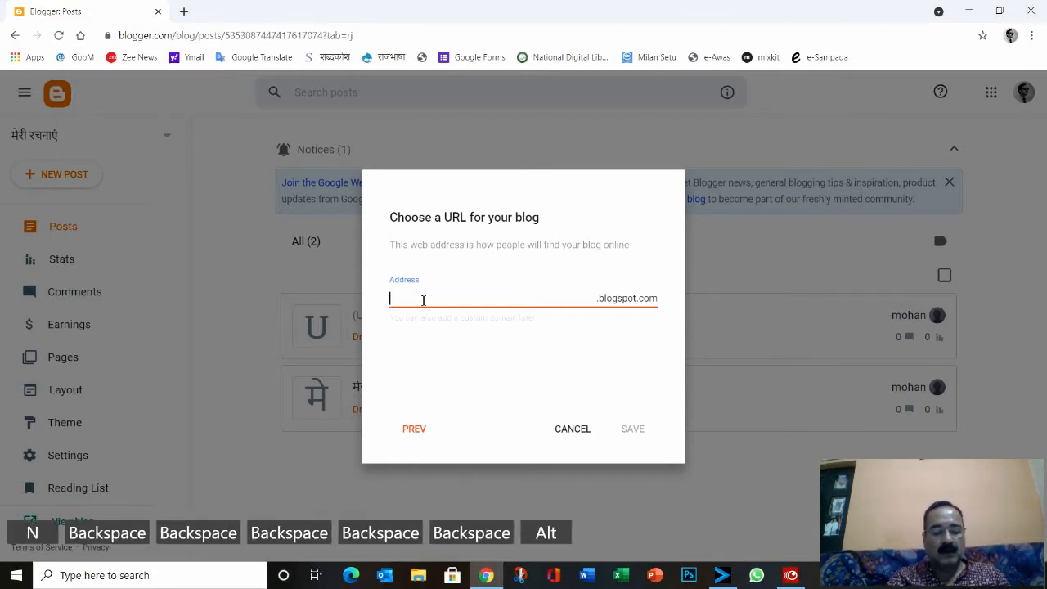
type("mohan")
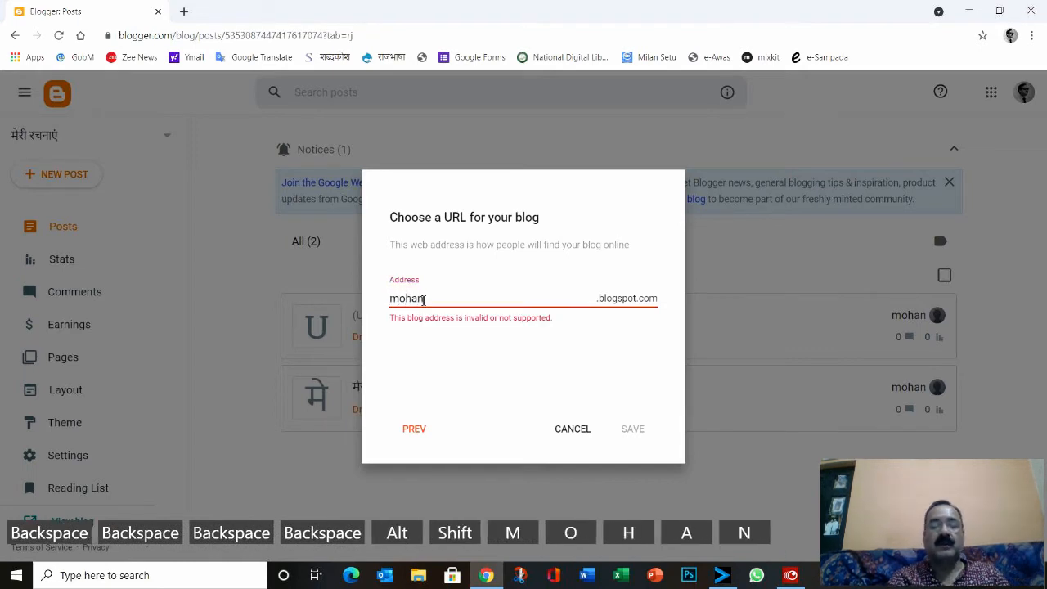
type("bahuguna")
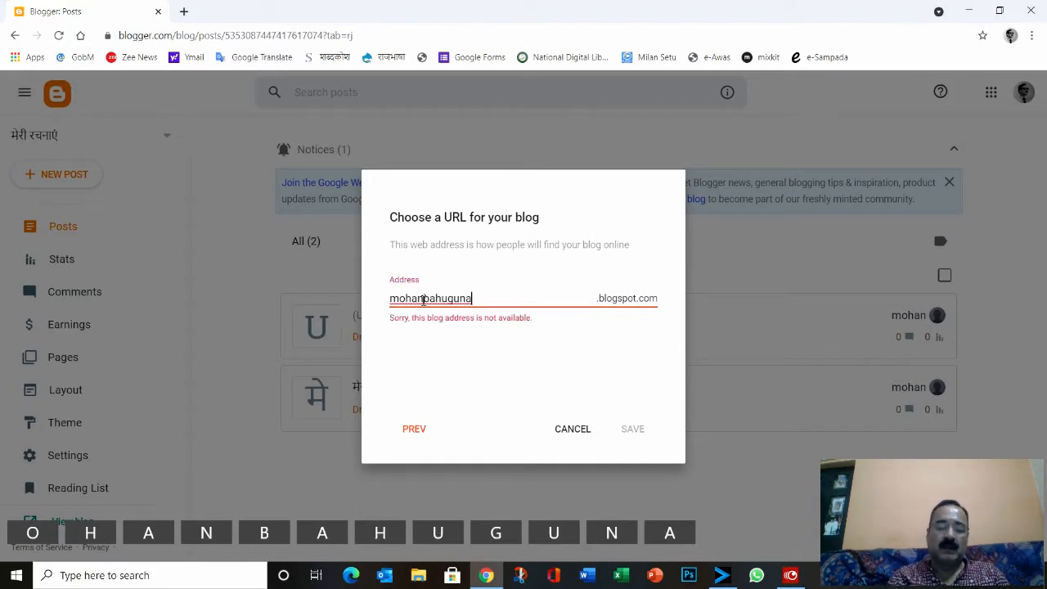
type("ka")
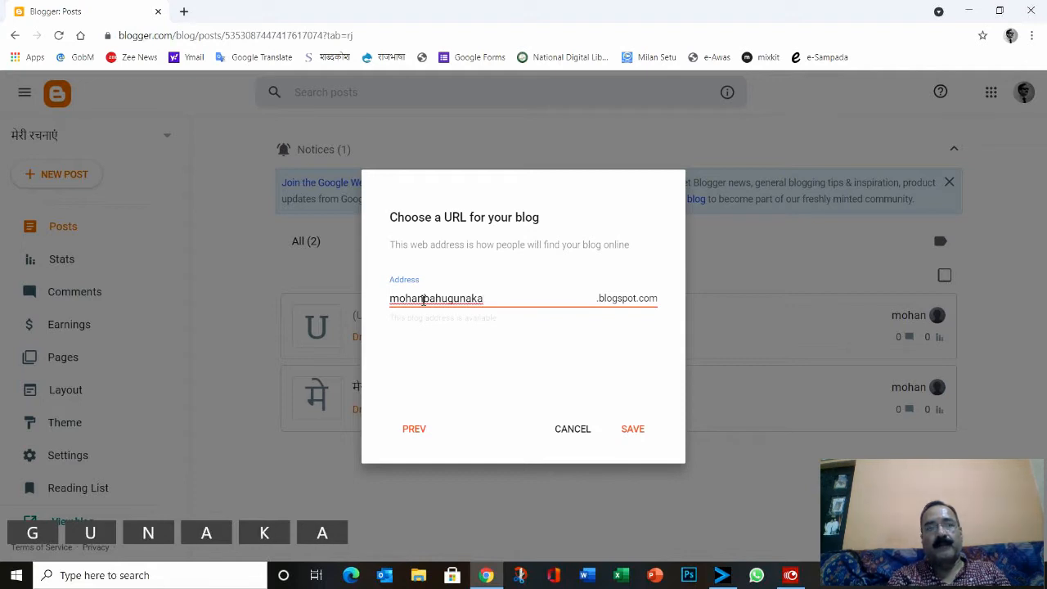
key("BackSpace")
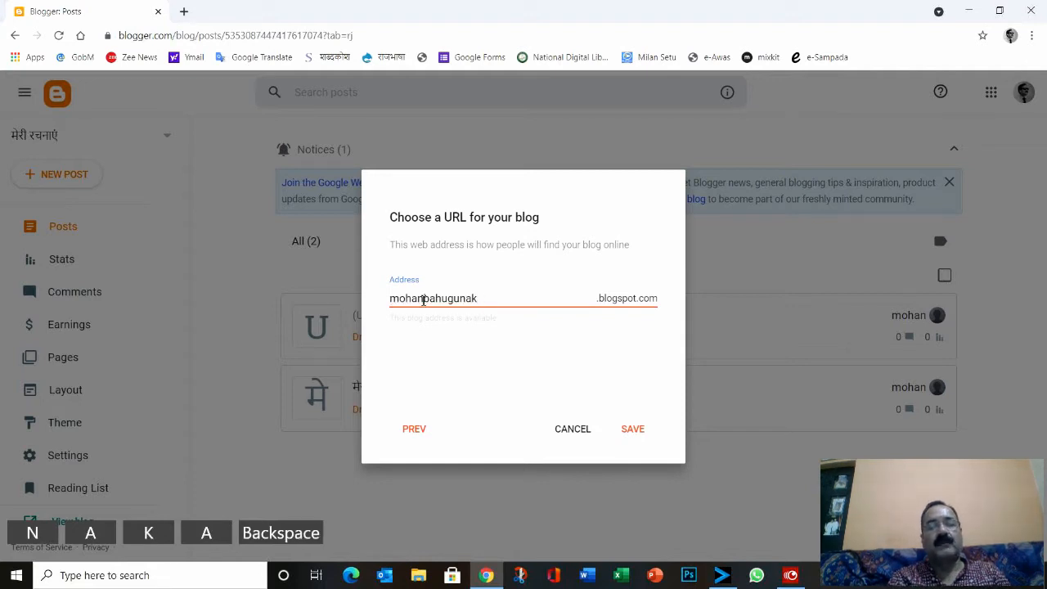
type("evichar")
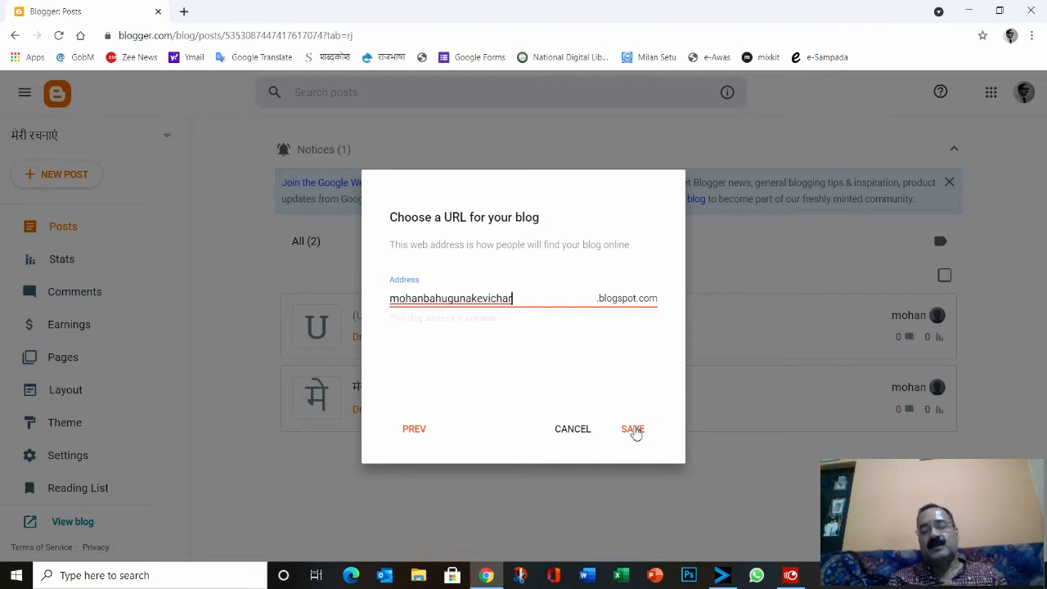
left_click(580, 432)
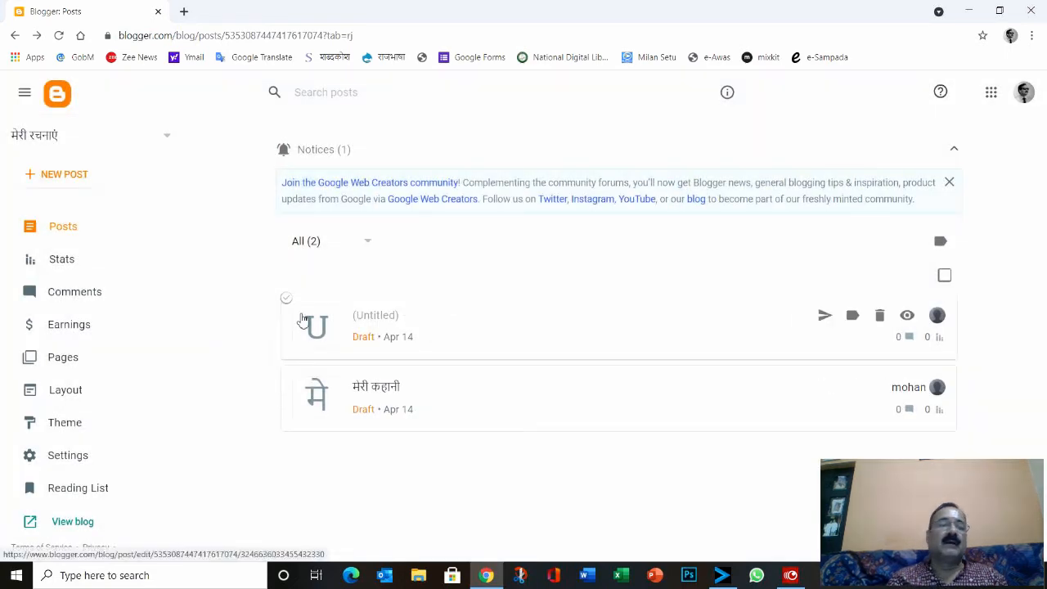
Select the existing blog "मेरी रचनाएं" and create a new post in it.
left_click(64, 140)
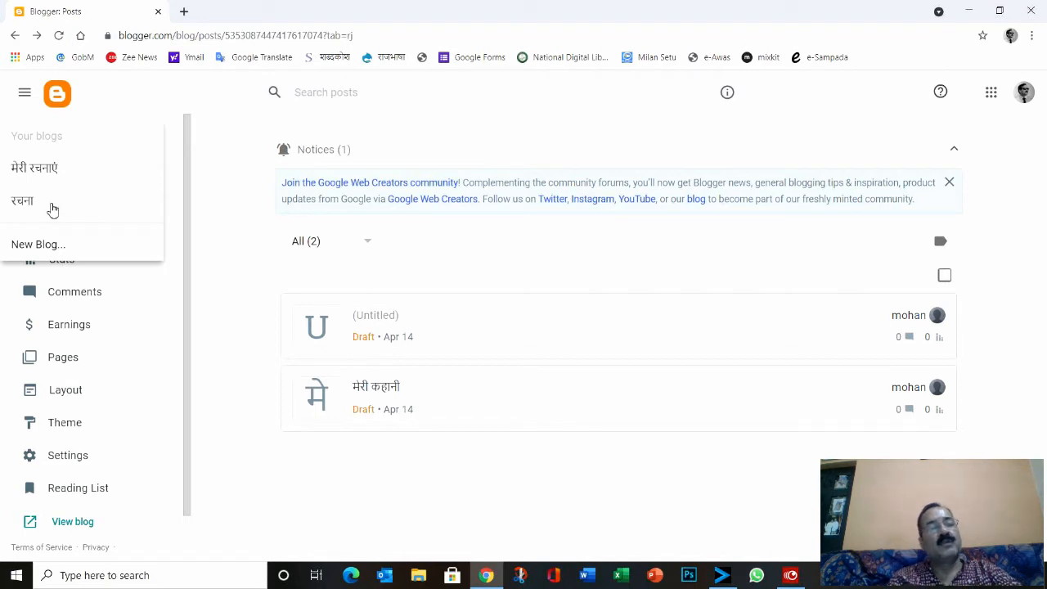
left_click(51, 173)
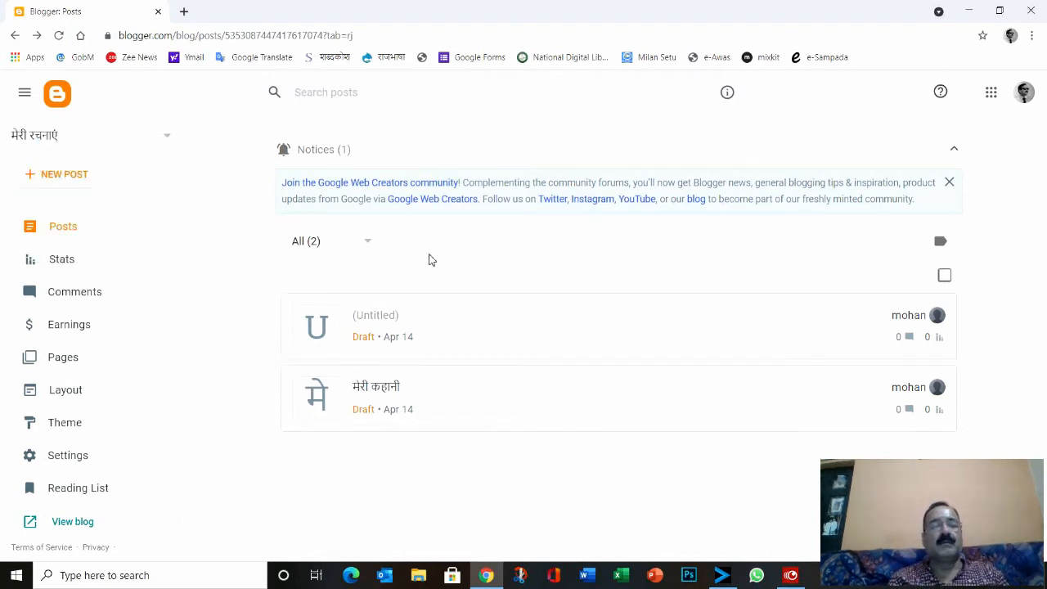
left_click(66, 177)
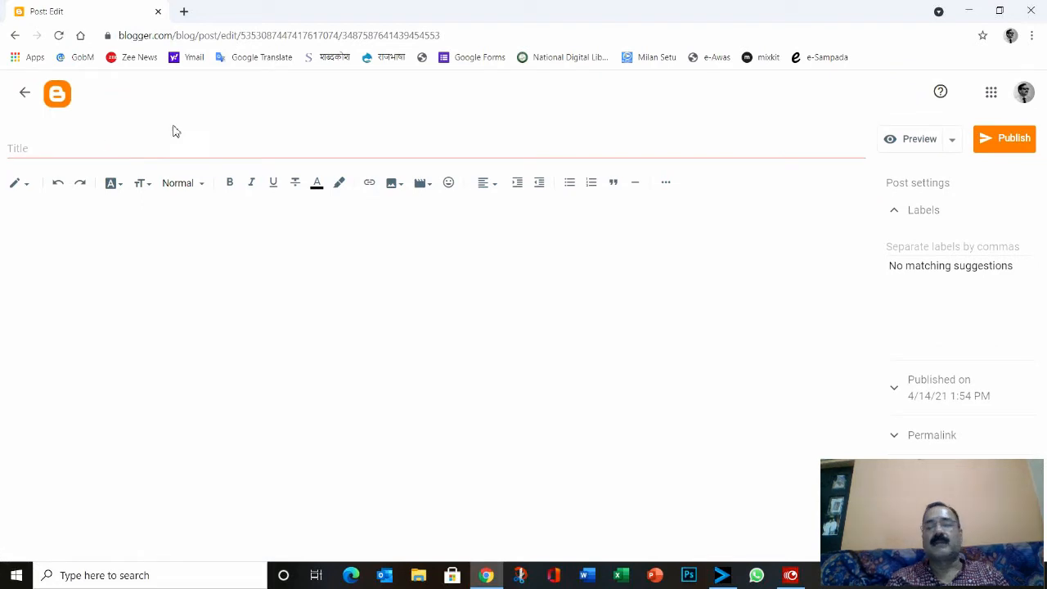
Enter the post title "मेरे विचार- भारतीय प्रजातंत्र" in Hindi.
left_click(162, 148)
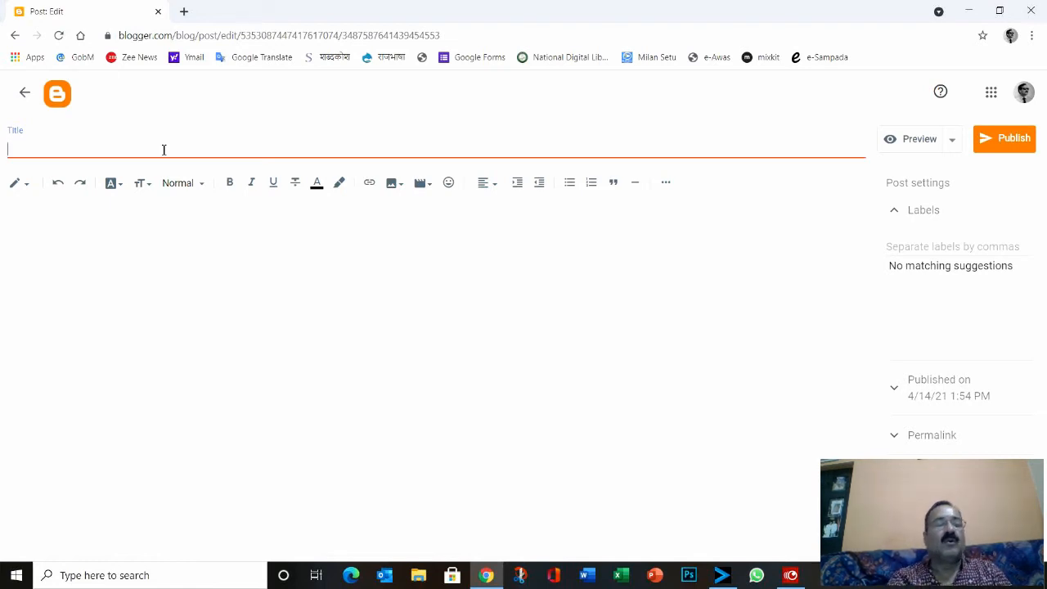
type("ss")
key("BackSpace")
key("BackSpace")
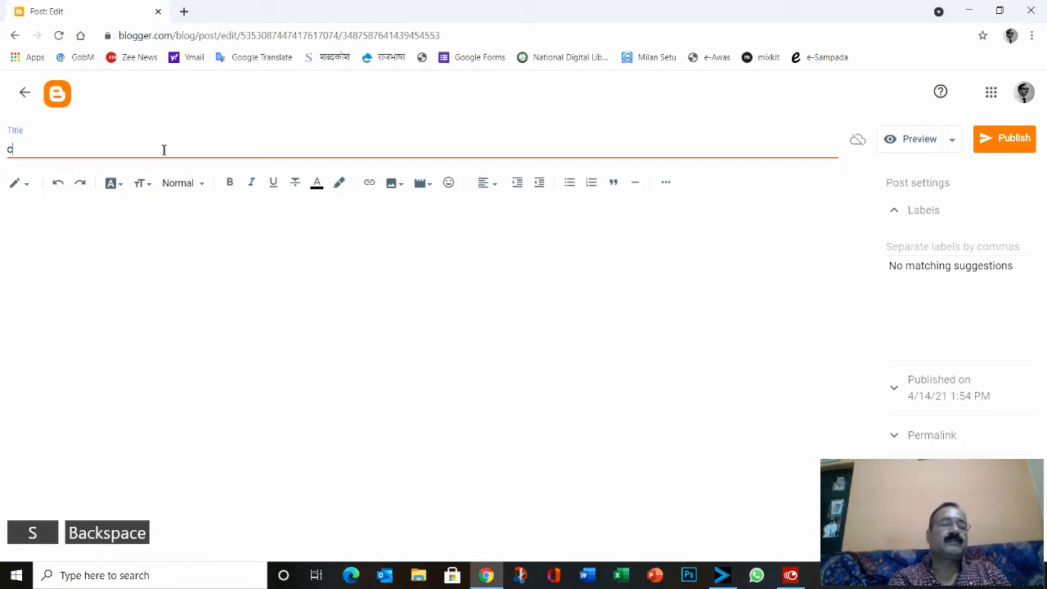
key("alt+shift")
type("मेर")
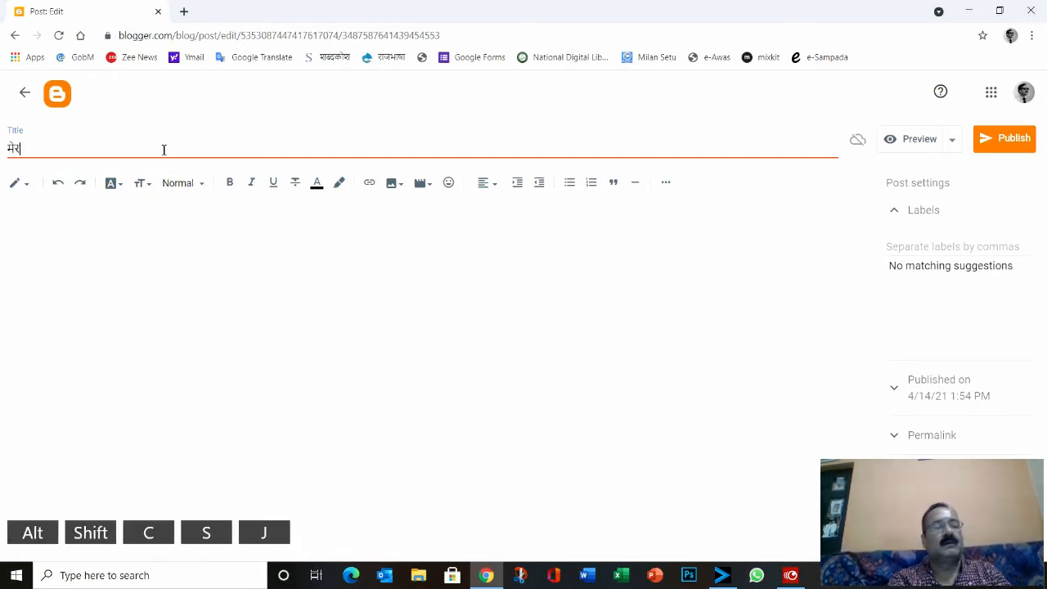
type("ते")
key("BackSpace")
key("BackSpace")
type("े ")
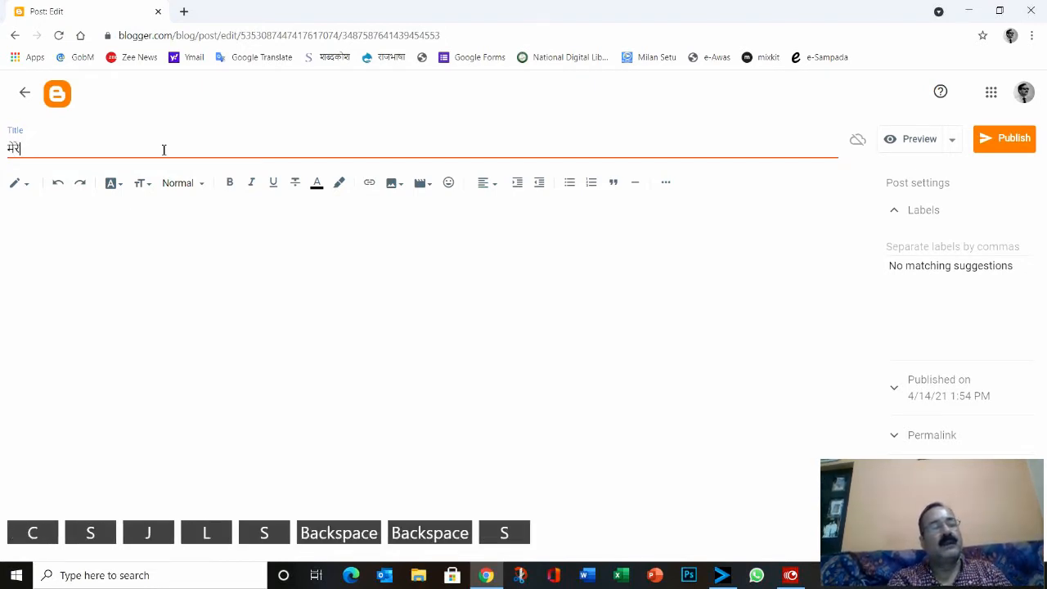
type("विचार")
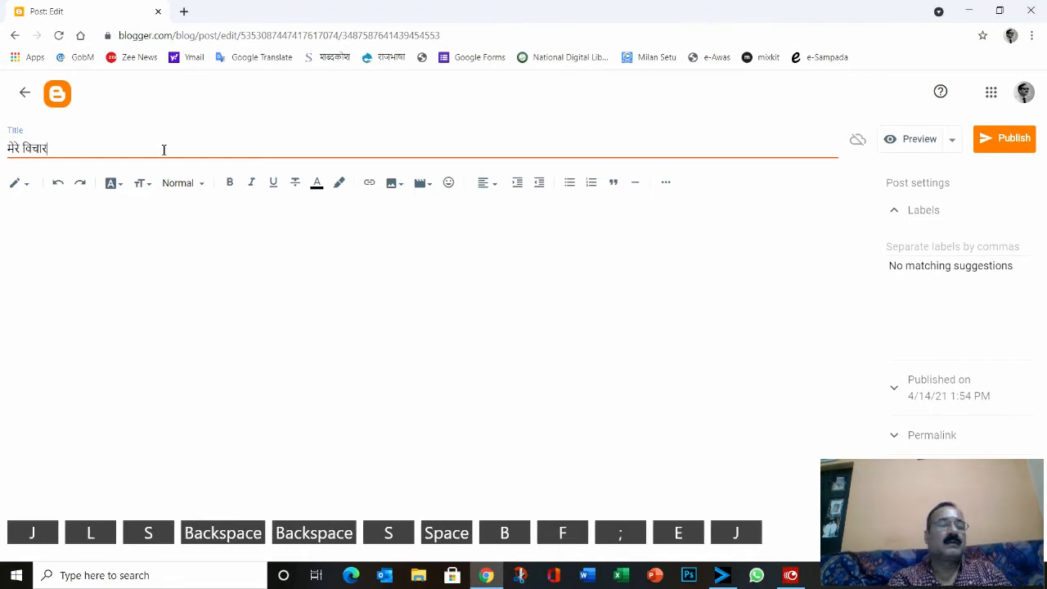
type("-")
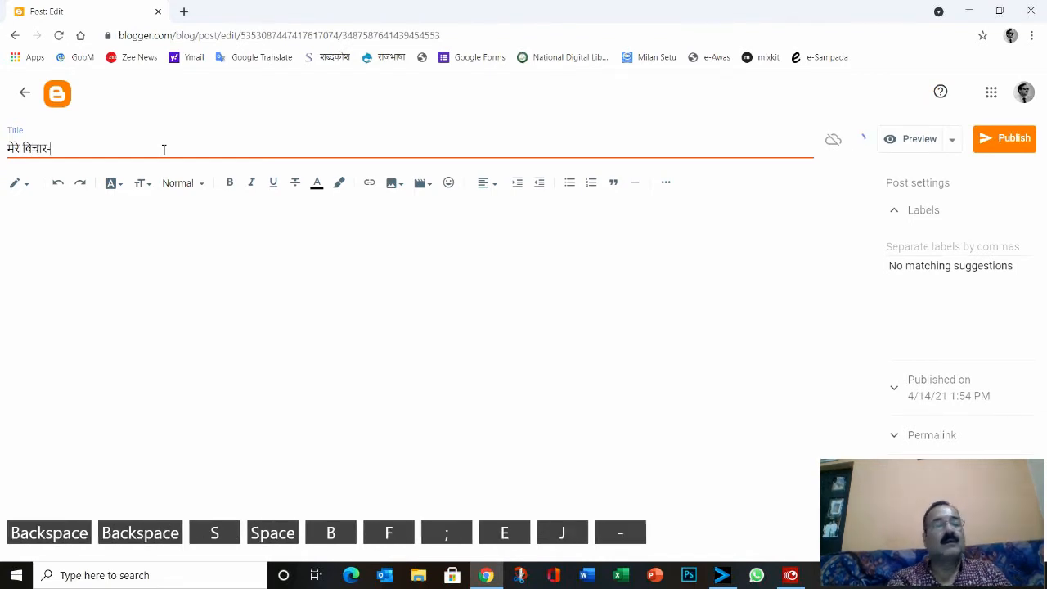
type(" भारतीय प")
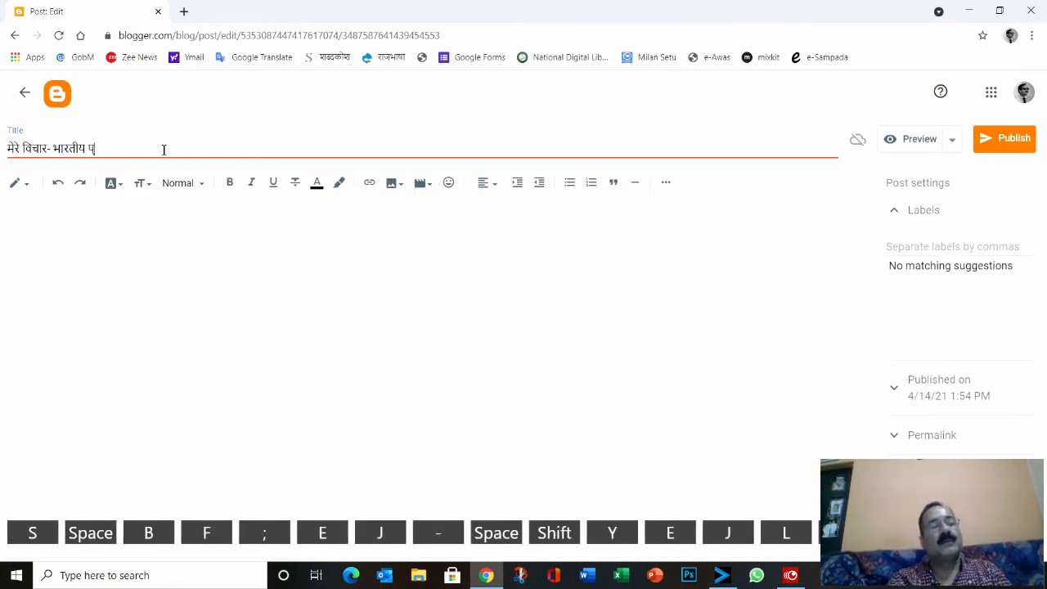
type("्रजातंत्र")
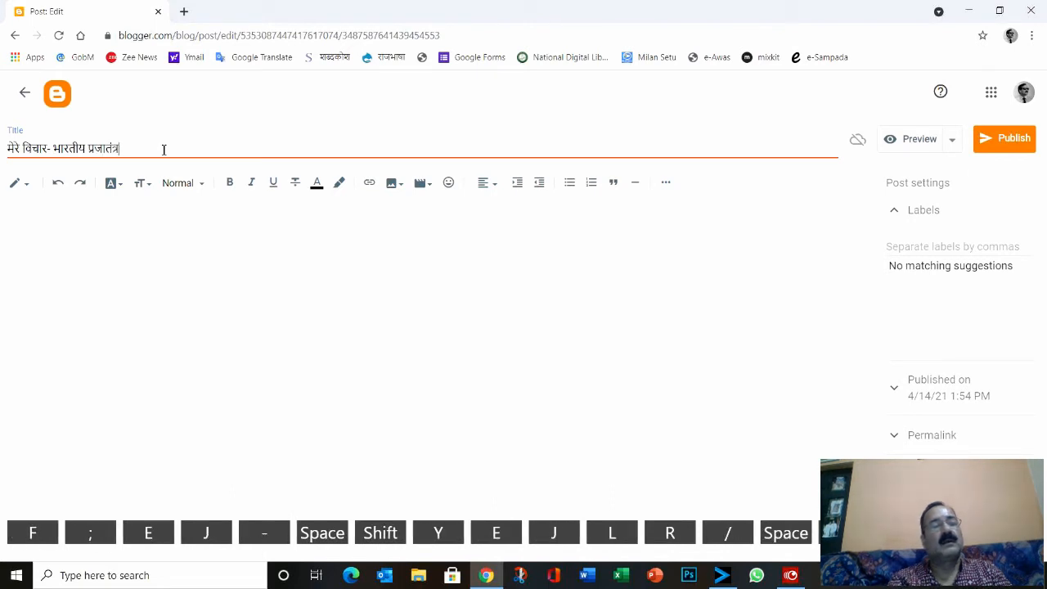
Fill the post body with two lines of placeholder Hindi characters.
left_click(231, 267)
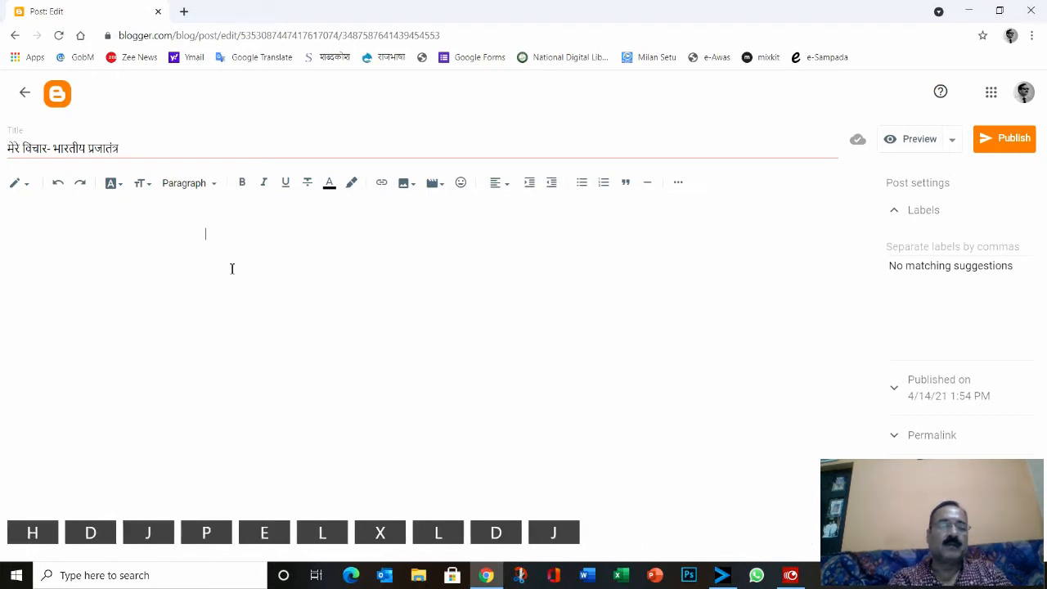
type("क्कतिकरततततत")
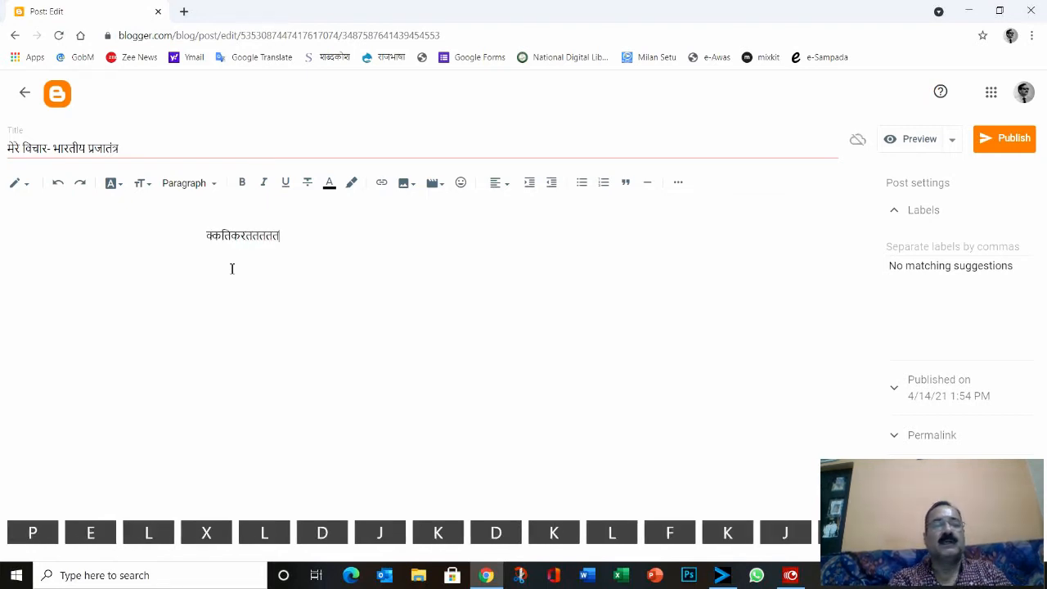
type("तत् क्कतकिकरतेकर तिकर")
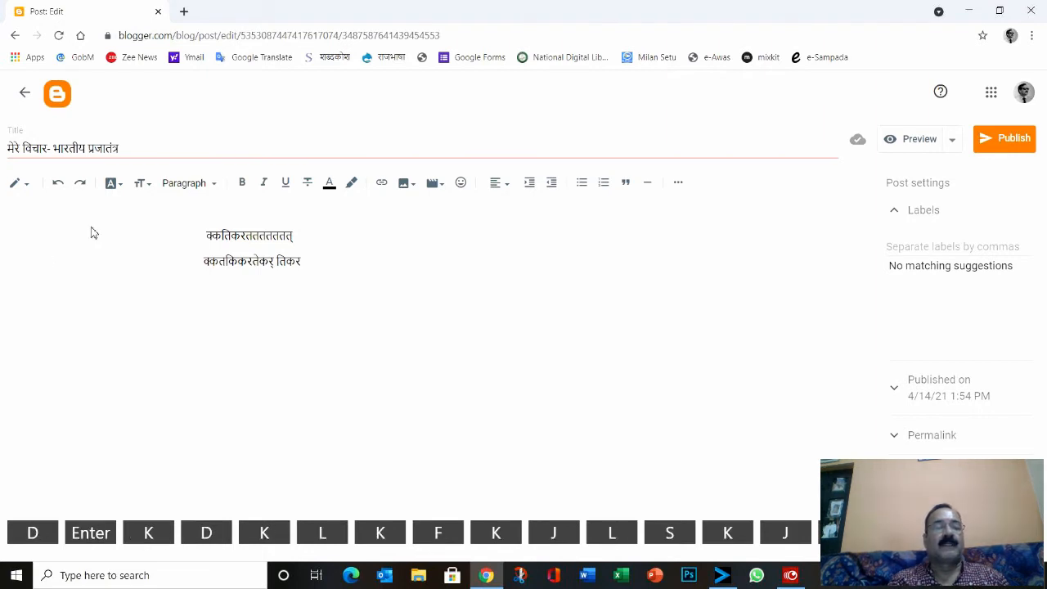
Replace the placeholder text in the post body with the sentence "भारत विश्व का सबसे बड़ा लोकतंत्र है।".
left_click(339, 256)
left_click_drag(340, 256, 199, 225)
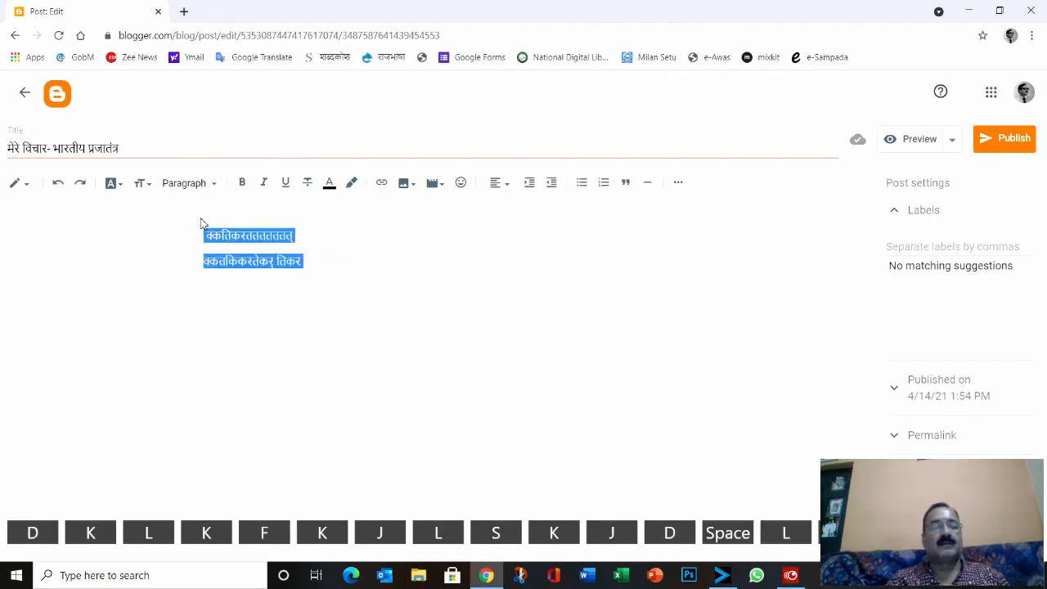
type("भारत")
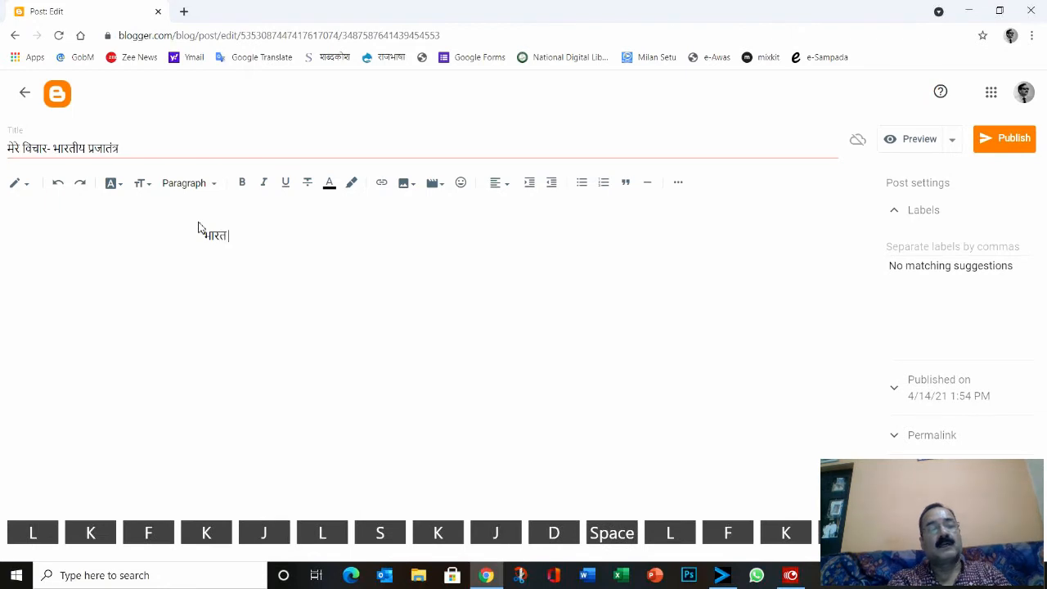
key("shift")
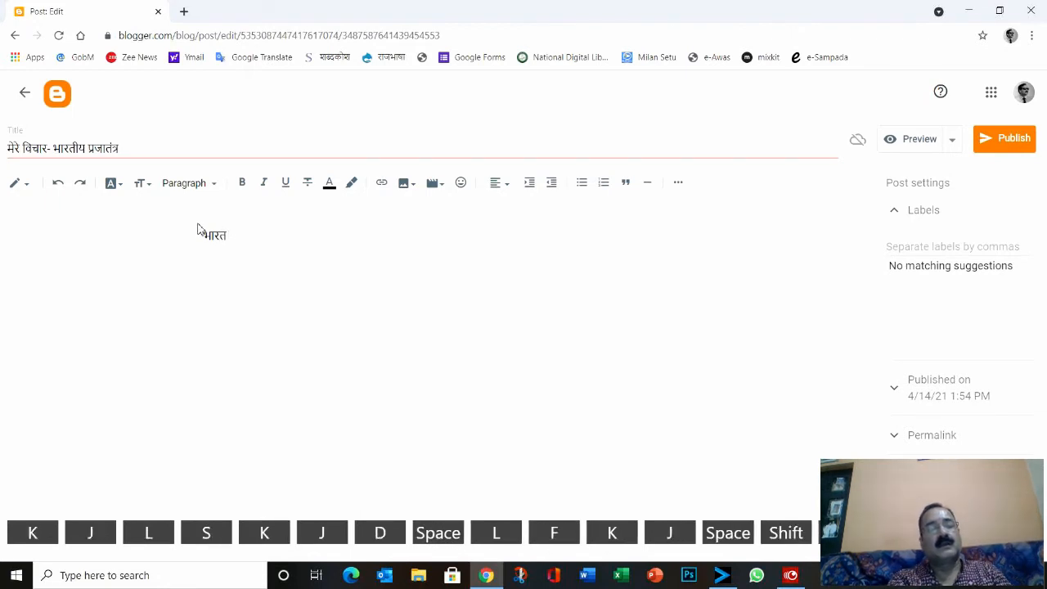
type("सबश")
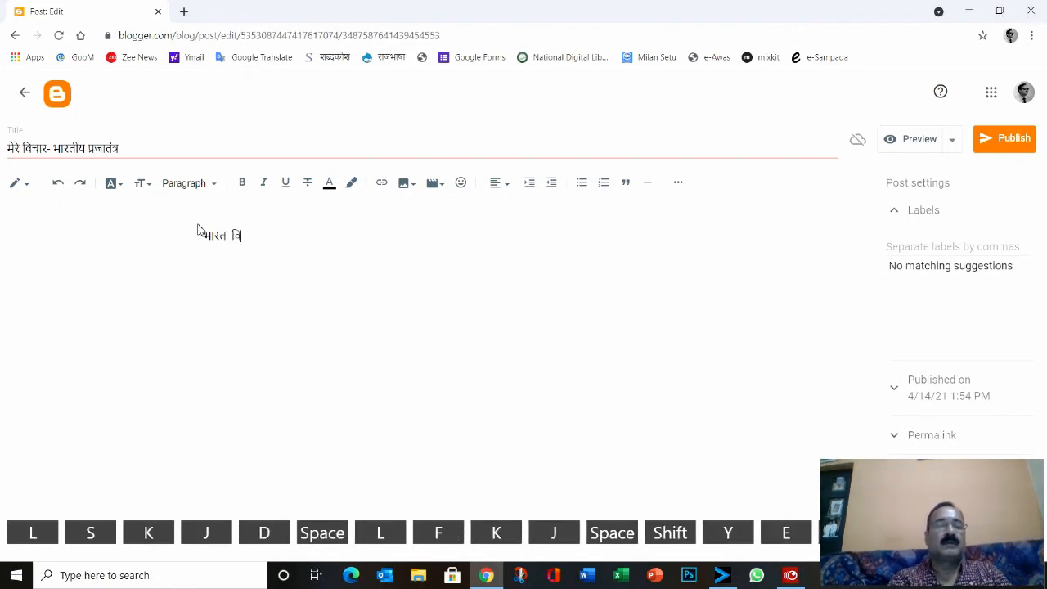
type(" का सब")
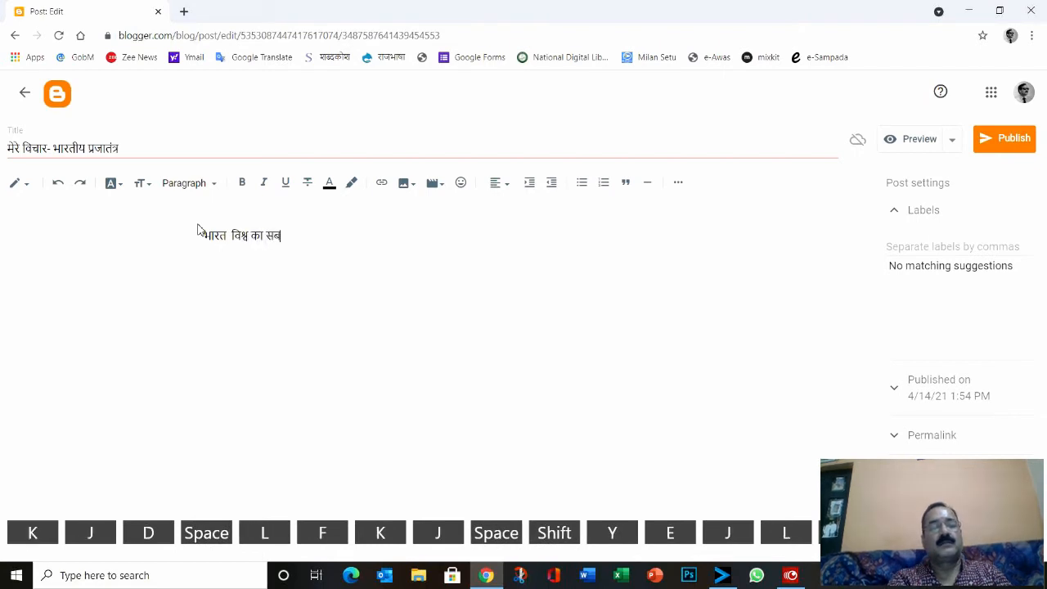
type("से बड़ा")
type("लोक")
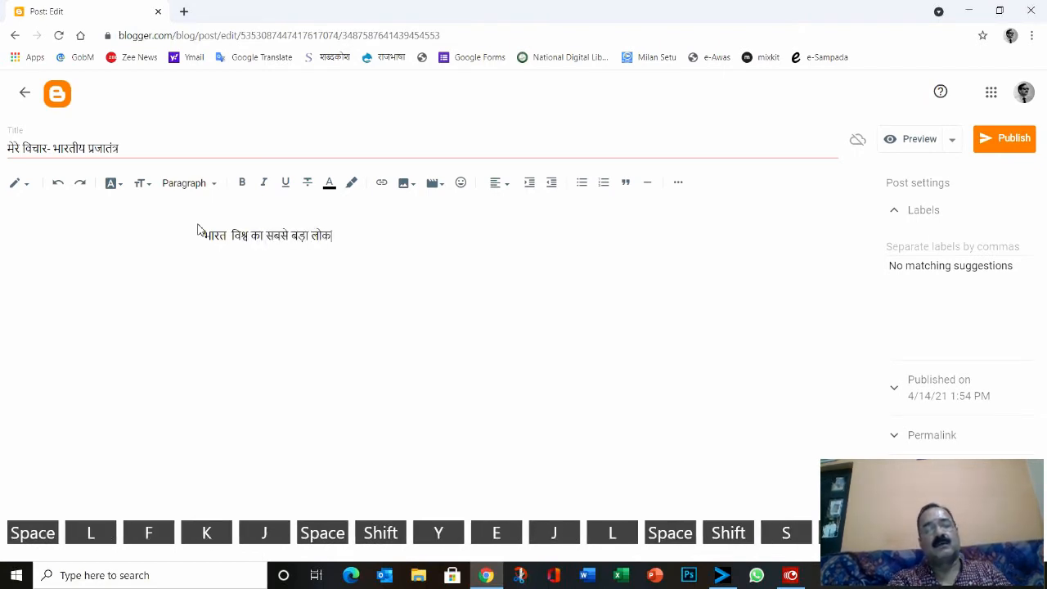
type("तंत्र है। य")
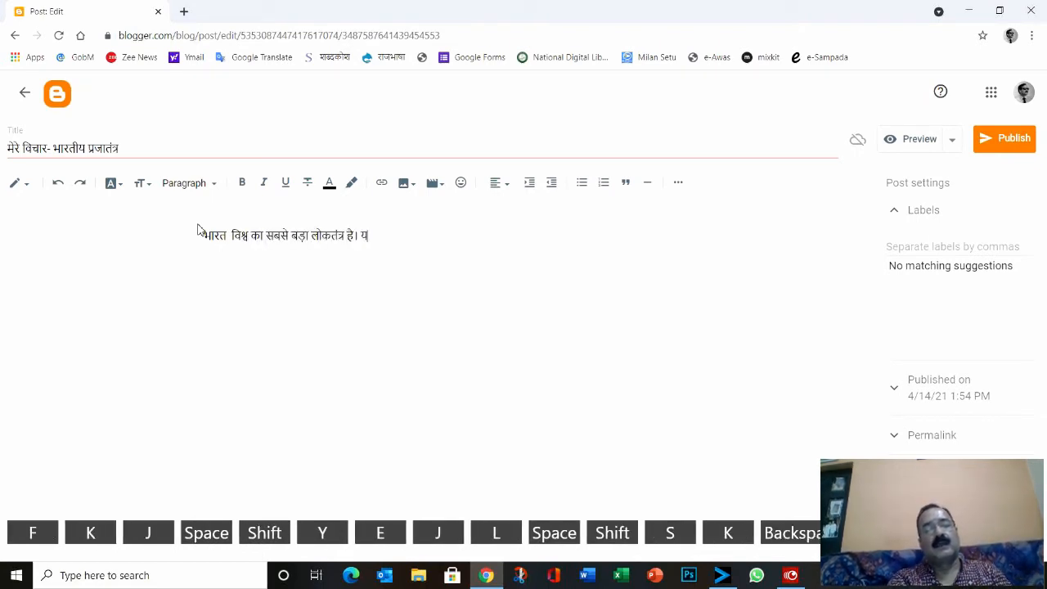
Continue the post body with the words "यहां पर राज्यसभा और लोकसभा".
type("हां पर राज")
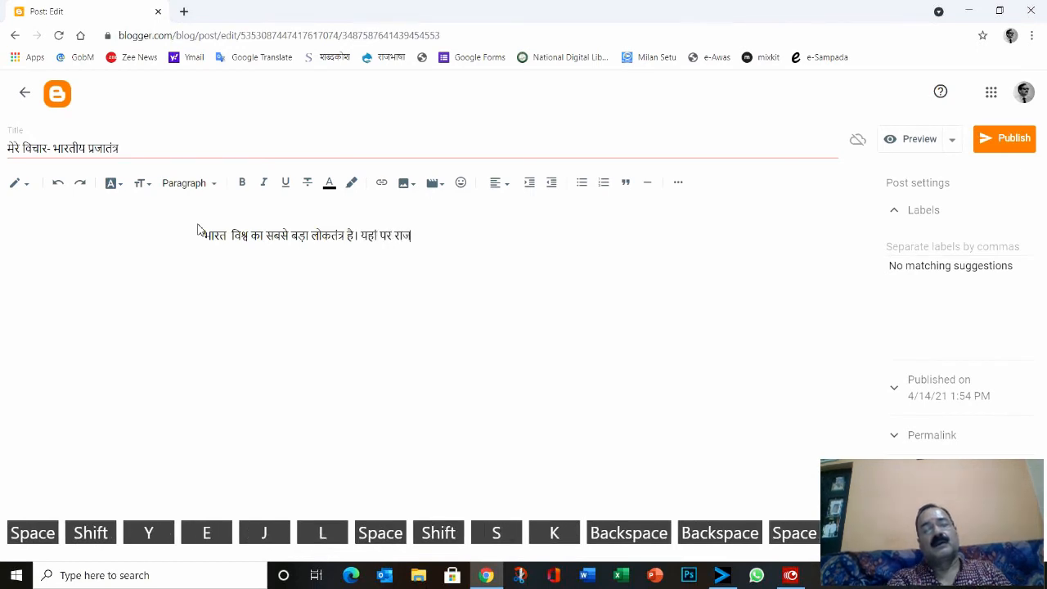
type("्यसभा औ")
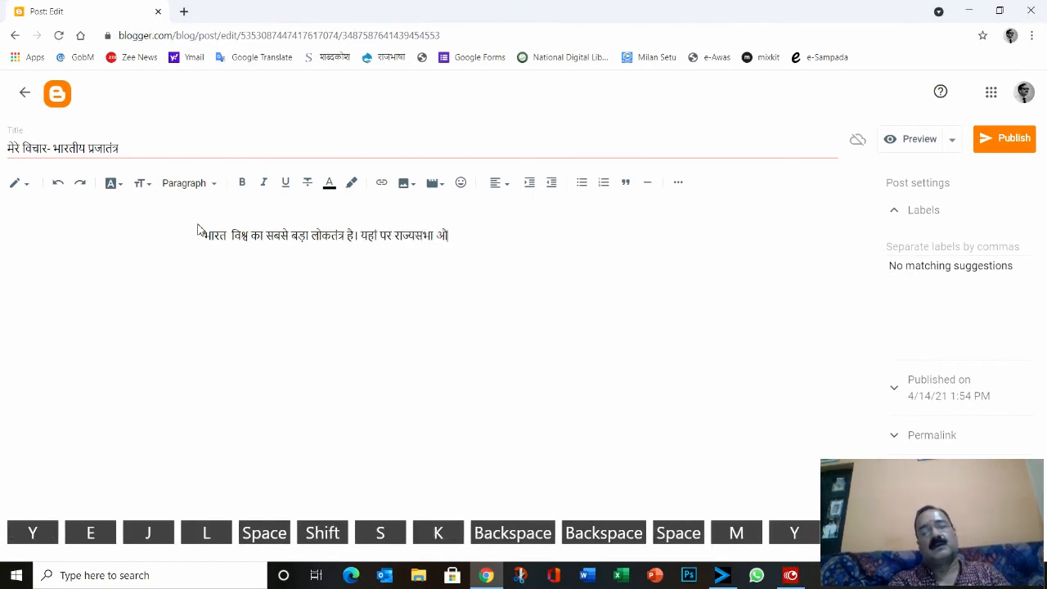
type("र लोकसभा")
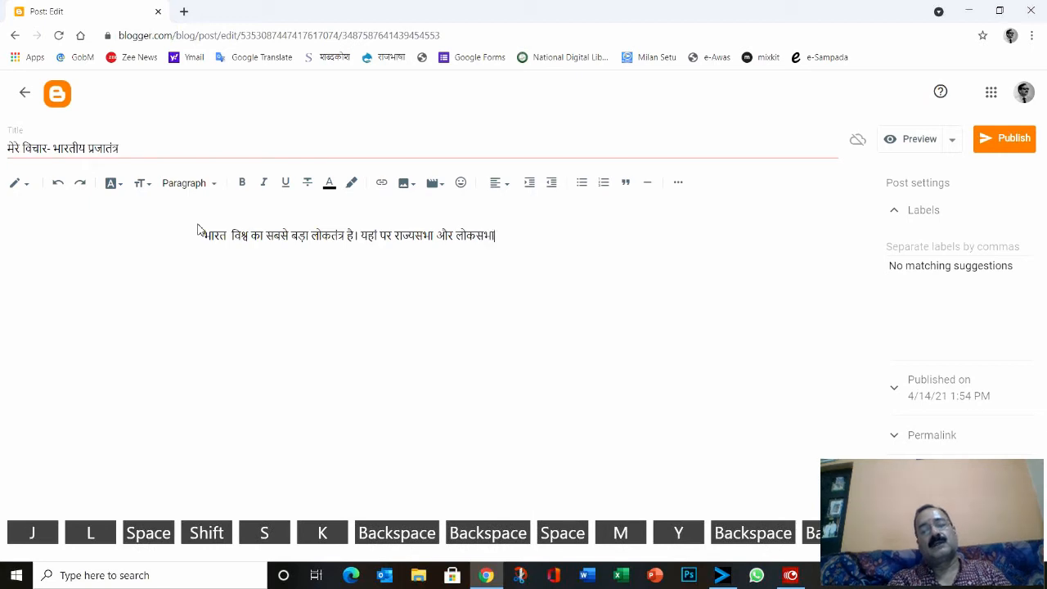
key("BackSpace")
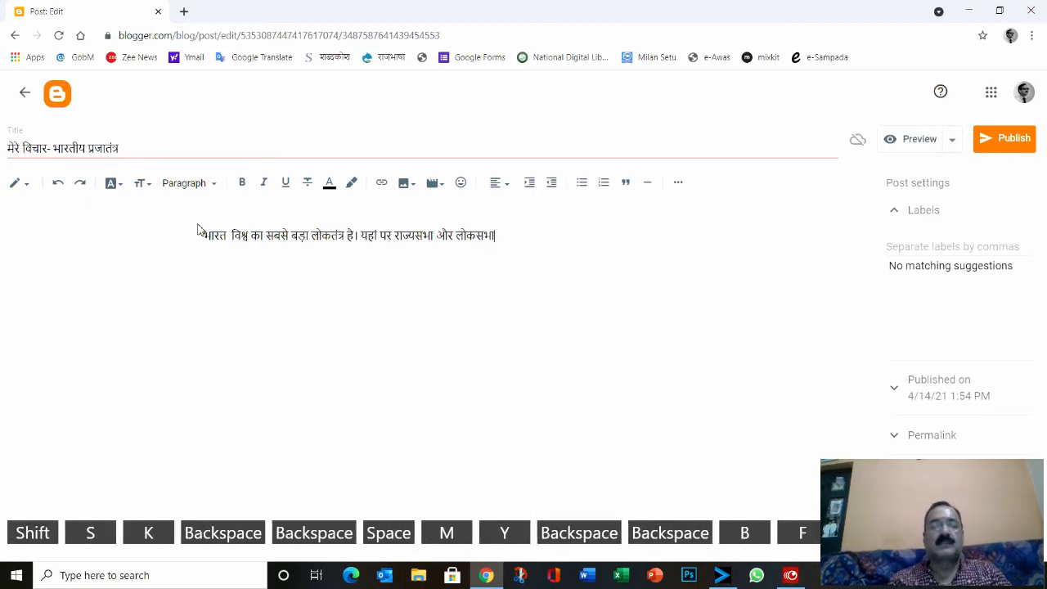
Insert "संसद के दो सदन हैं -" before "राज्यसभा" and end the sentence after "लोकसभा" with "।".
key("ctrl+Left")
key("ctrl+Left")
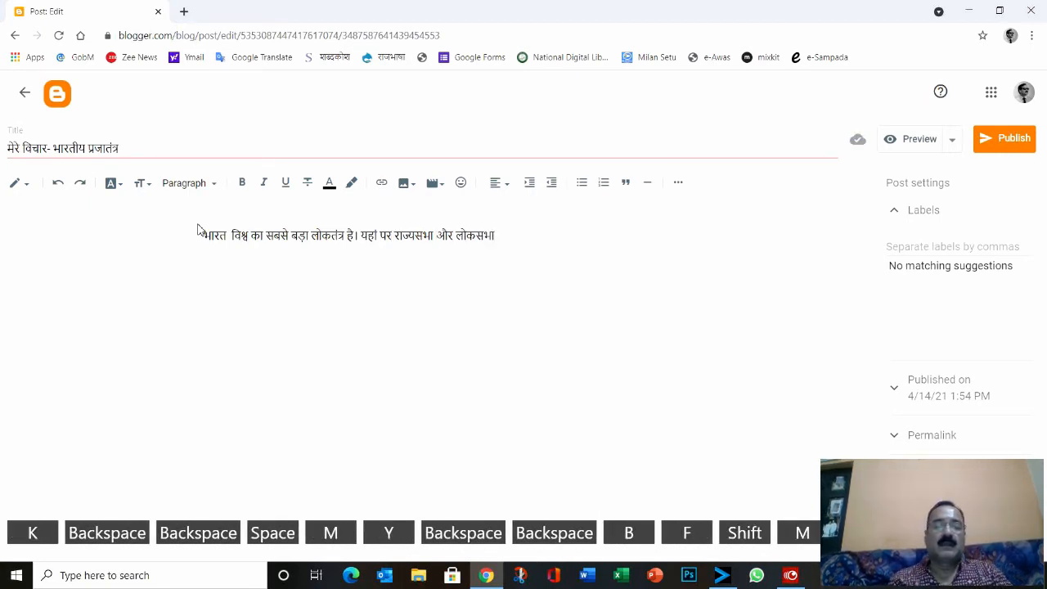
type("संसद ")
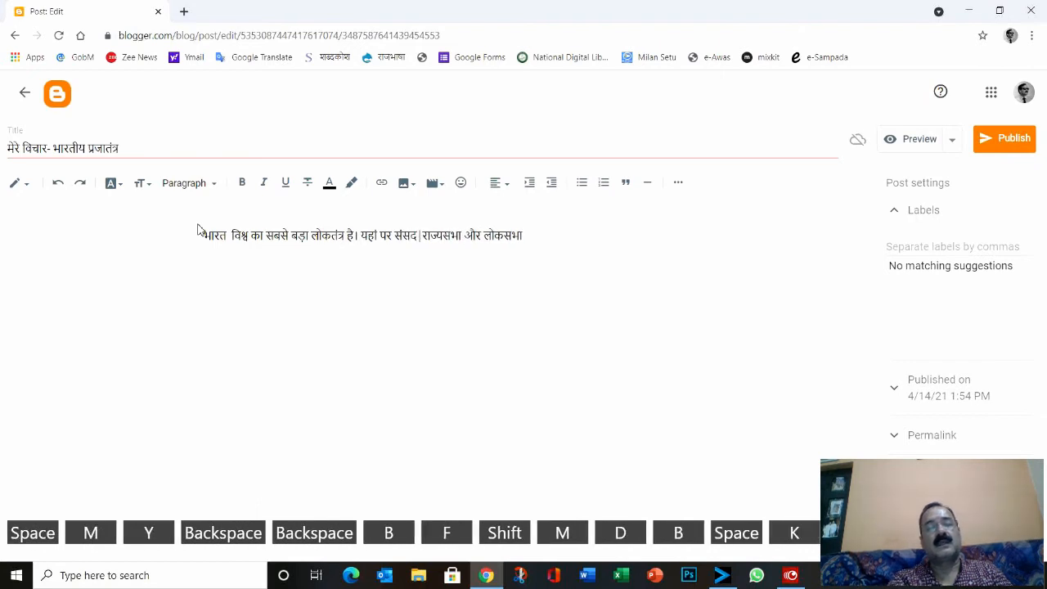
type("के दो स")
type("दन ह")
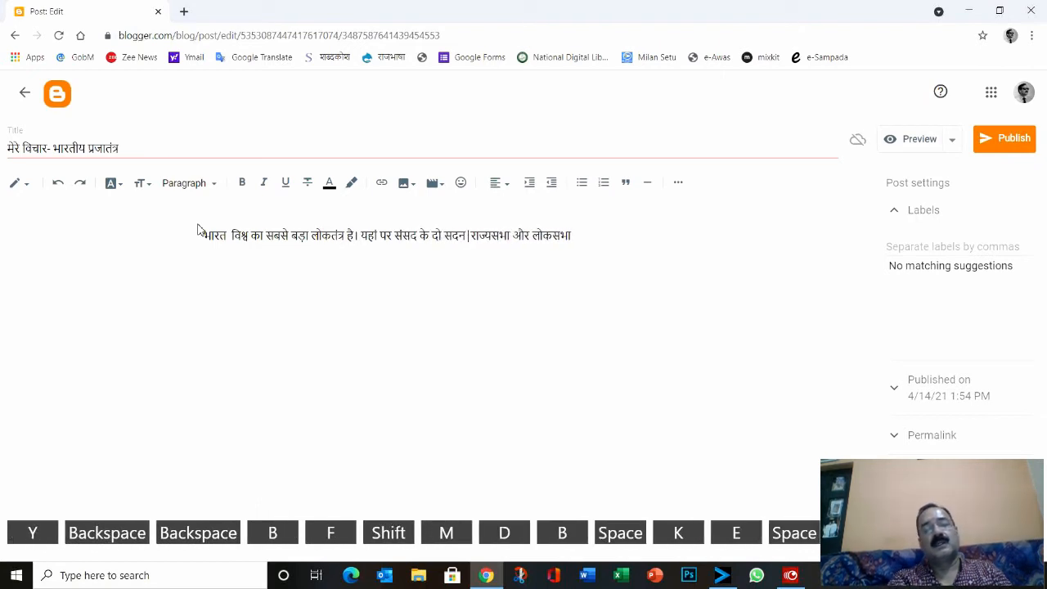
type("ैं")
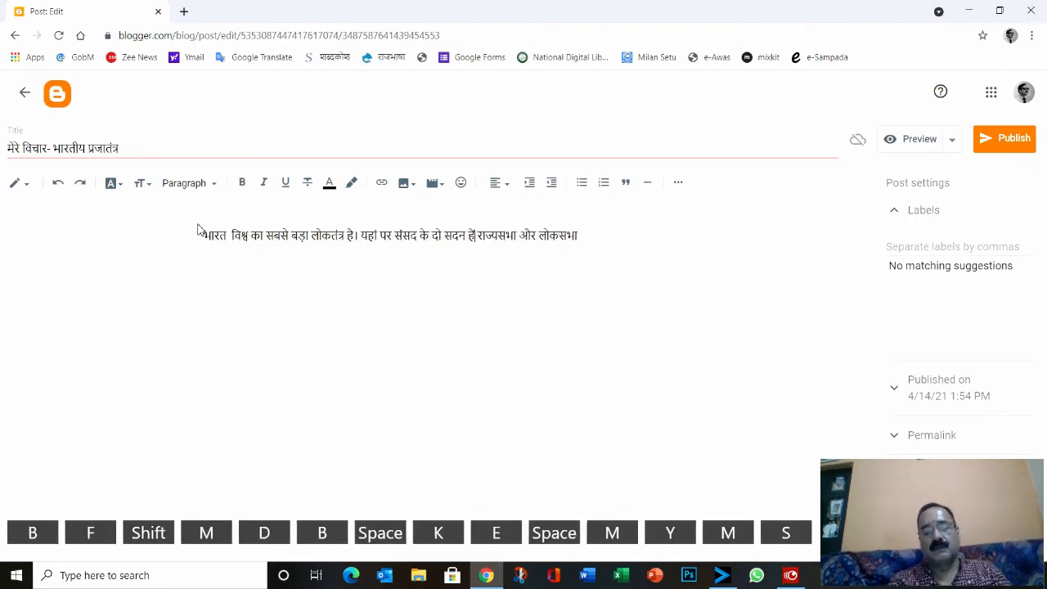
type(" ।")
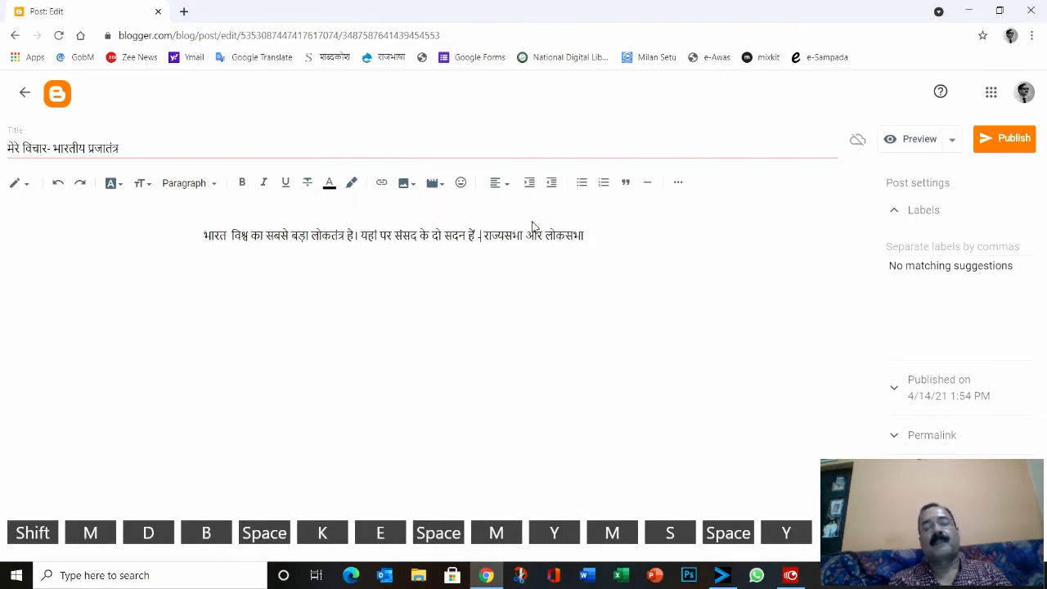
left_click(589, 237)
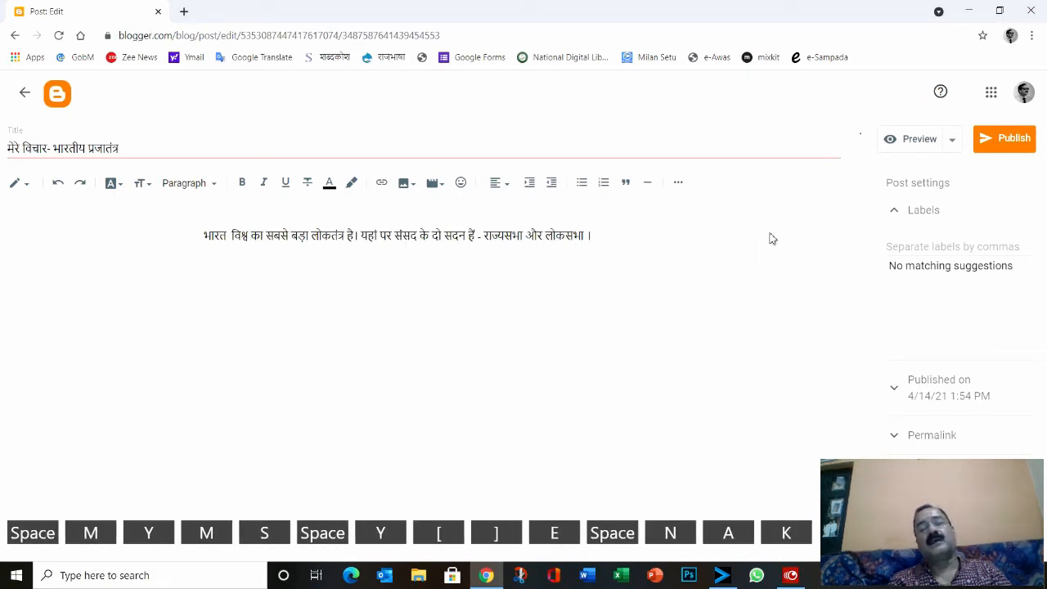
Publish the post "मेरे विचार- भारतीय प्रजातंत्र" to the blog.
left_click(1012, 143)
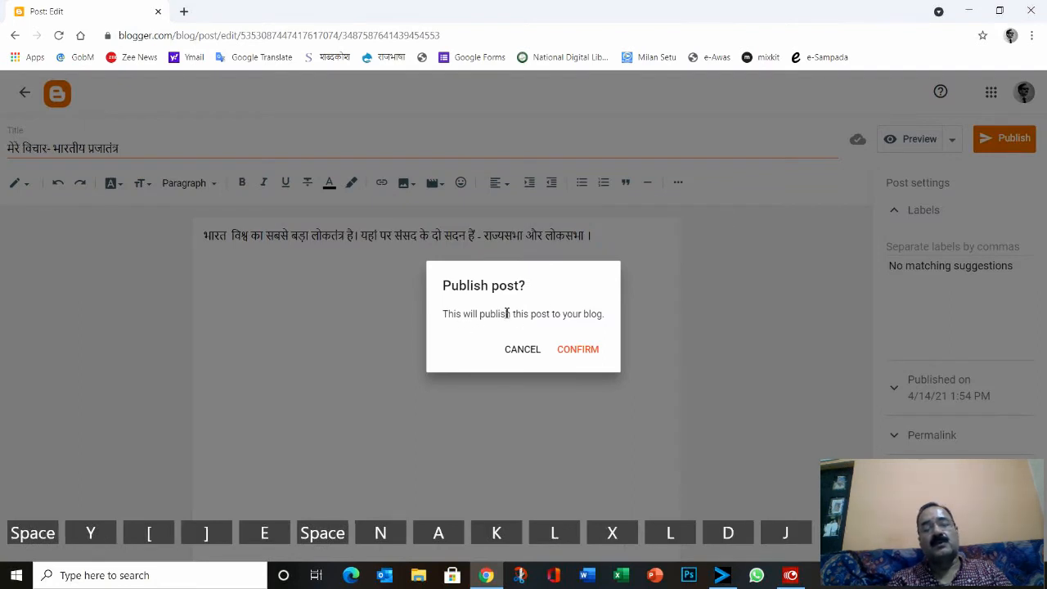
left_click(578, 350)
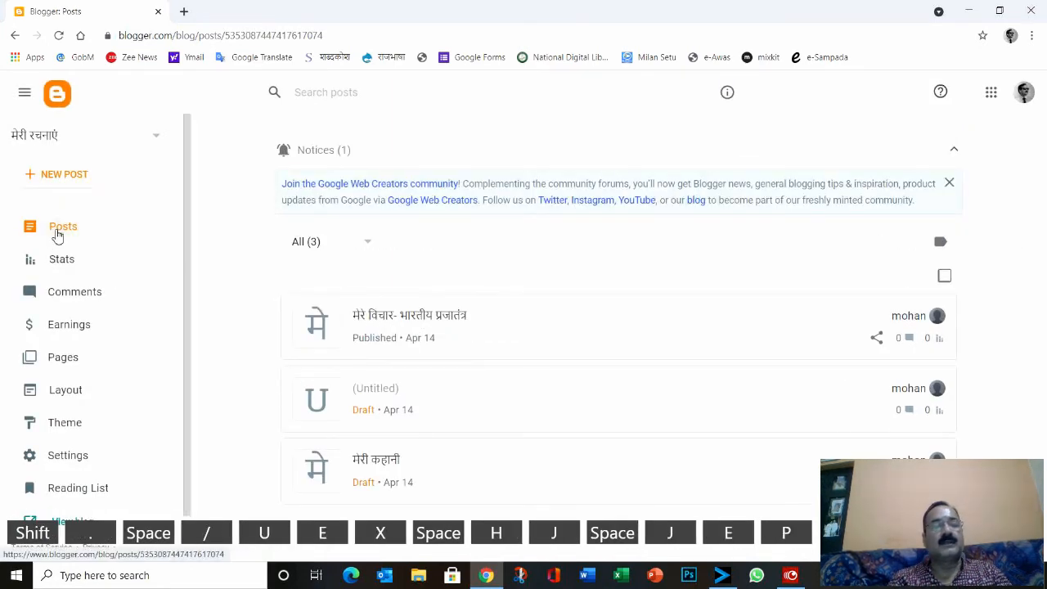
Discard the untitled draft from the blog's list of posts.
left_click(56, 234)
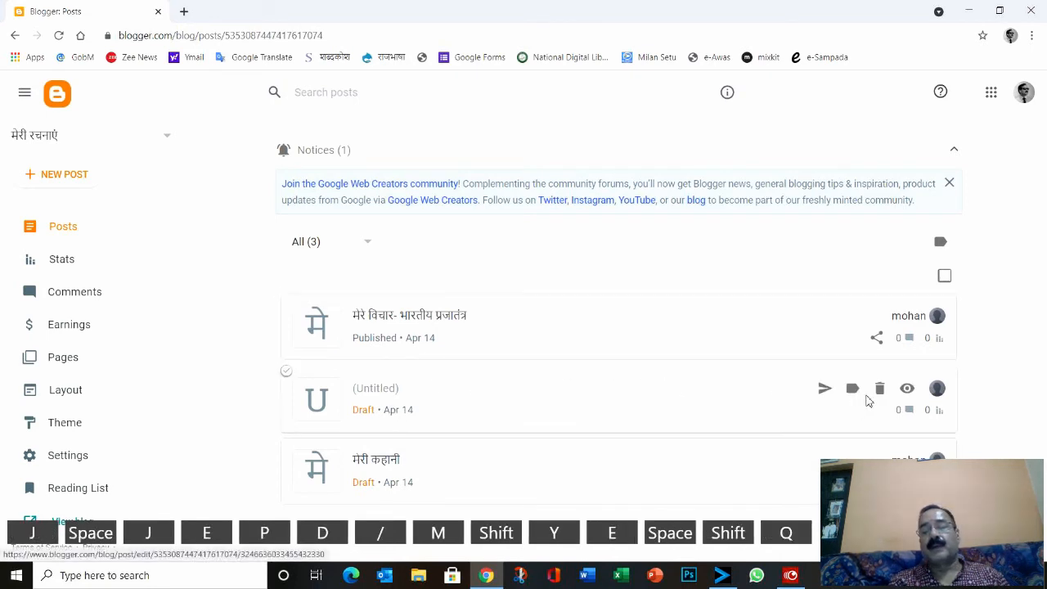
left_click(879, 388)
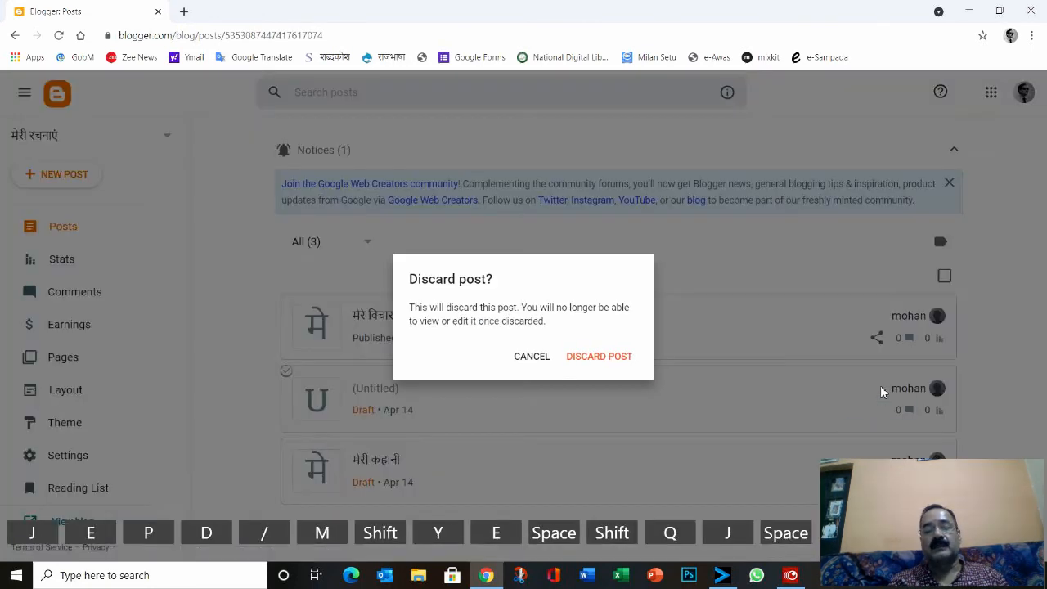
left_click(626, 361)
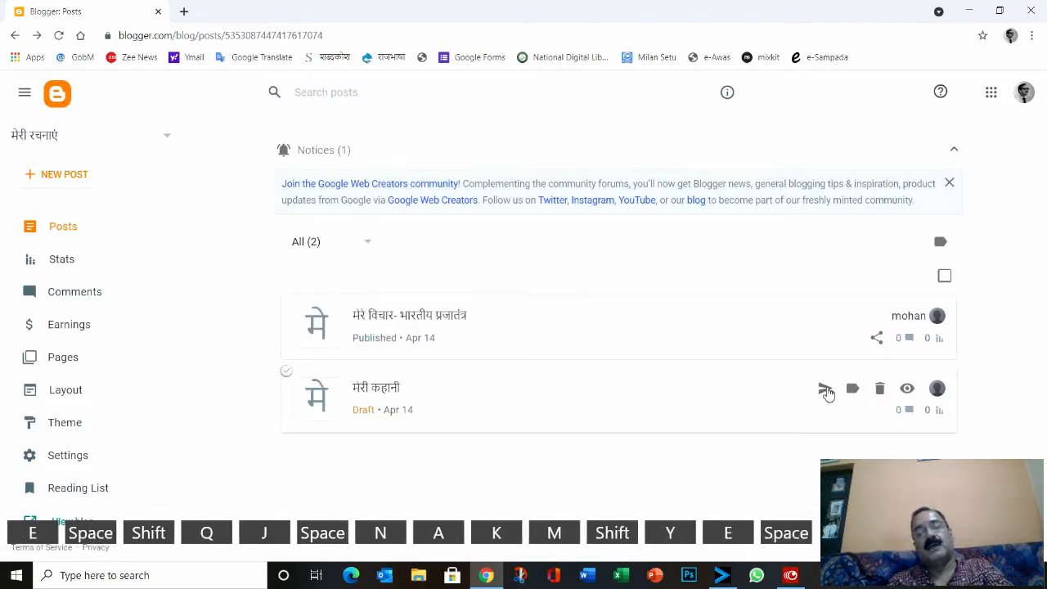
Open the draft "मेरी कहानी" to view its text, and return to the list of posts.
key("Left")
key("Left")
key("Left")
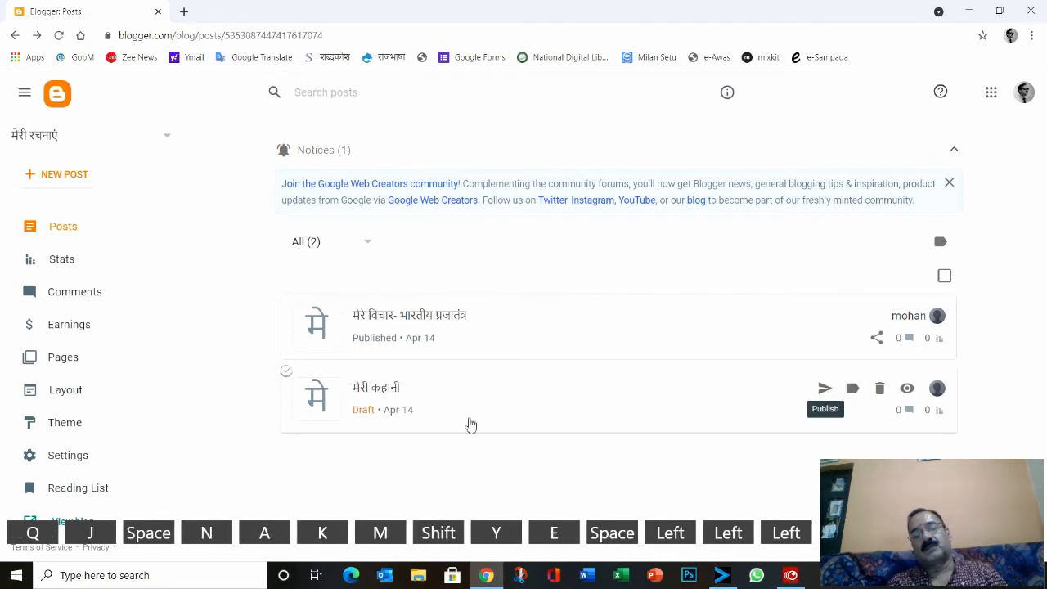
key("Left")
key("Left")
left_click(378, 391)
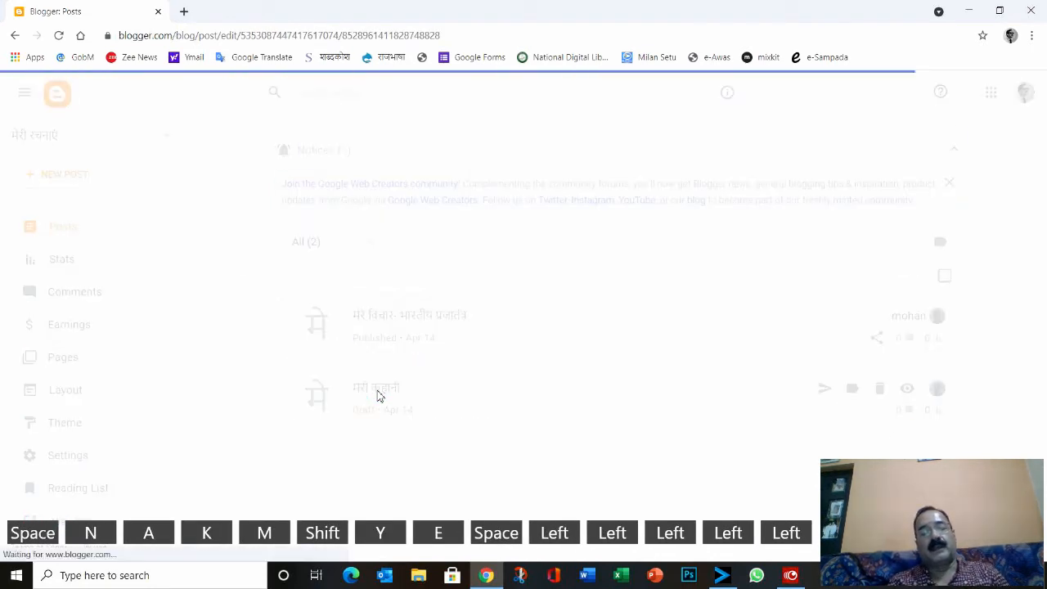
key("Left")
key("Left")
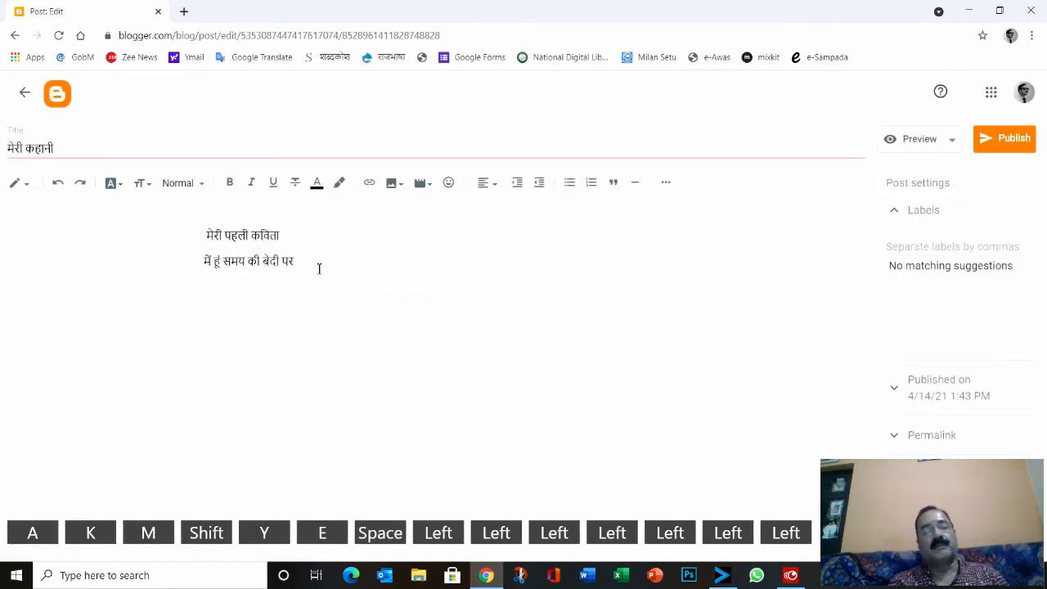
key("Left")
key("Left")
key("Left")
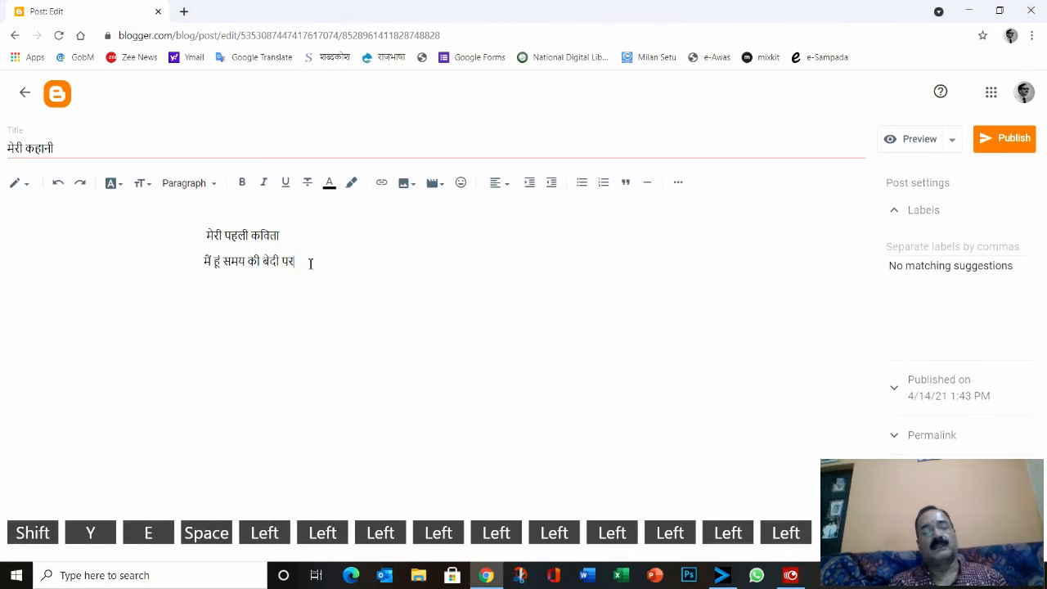
key("Left")
key("Left")
key("Left")
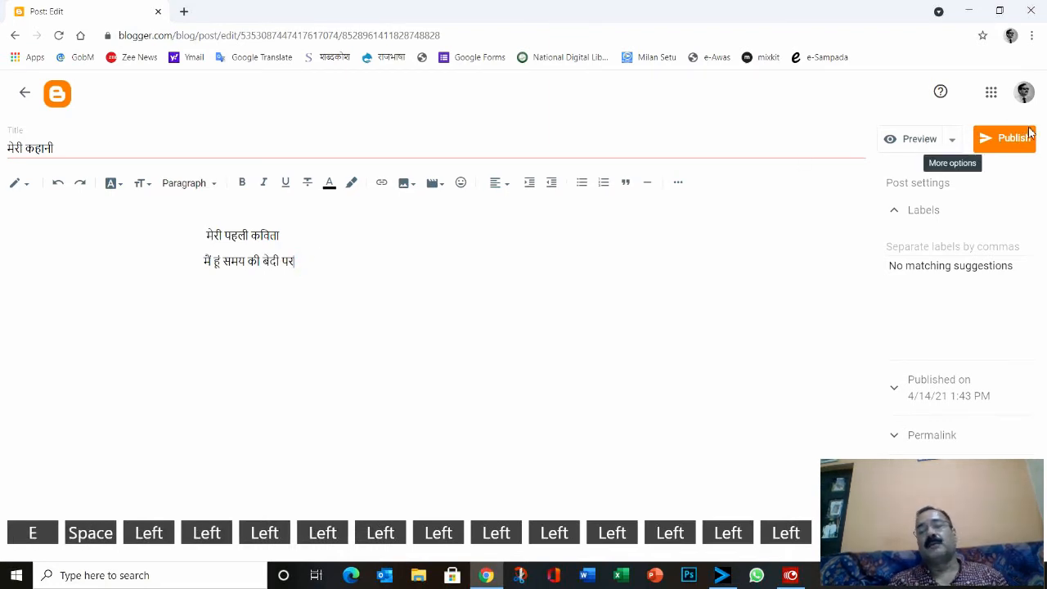
key("Left")
key("space")
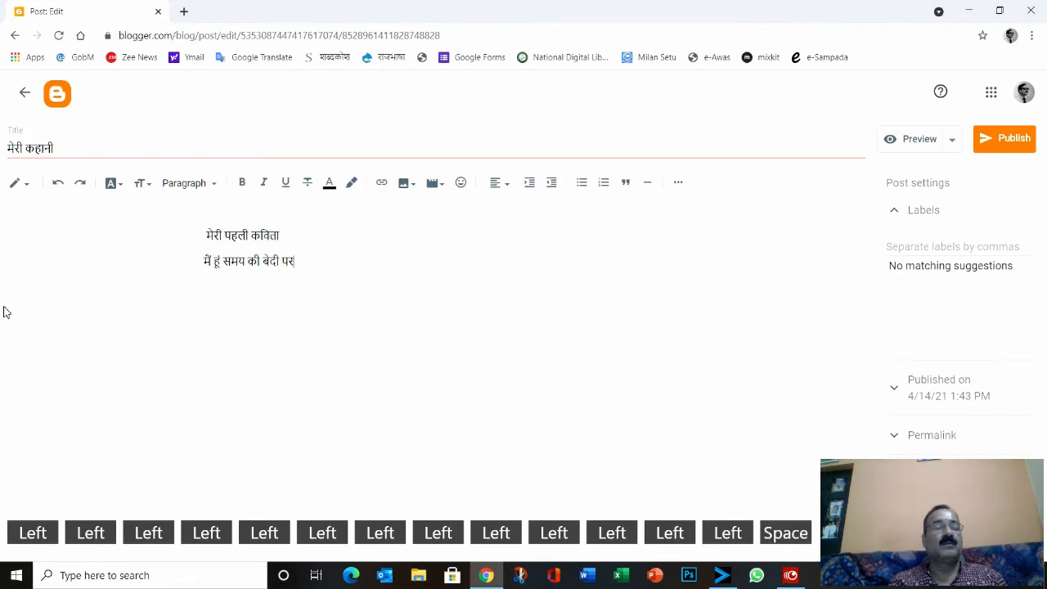
key("m")
key("x")
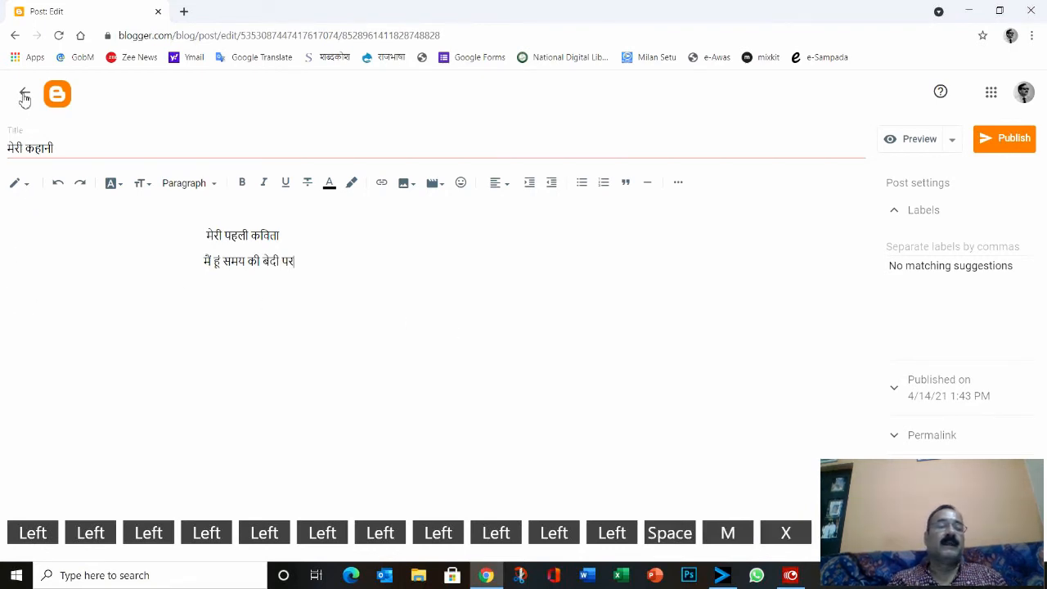
key("m")
left_click(25, 92)
key("o")
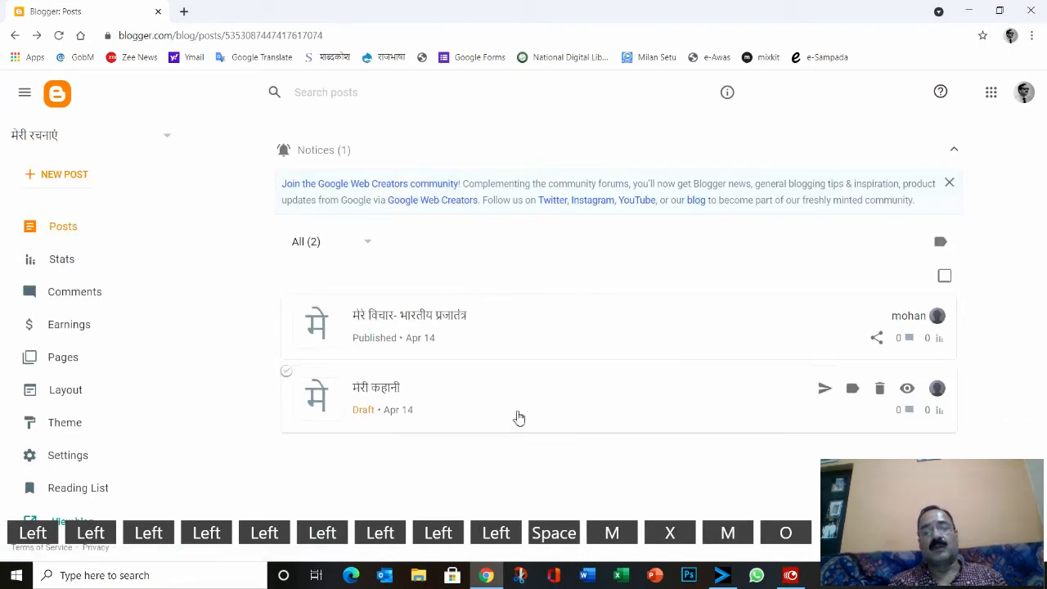
key("space")
key("k")
key("s")
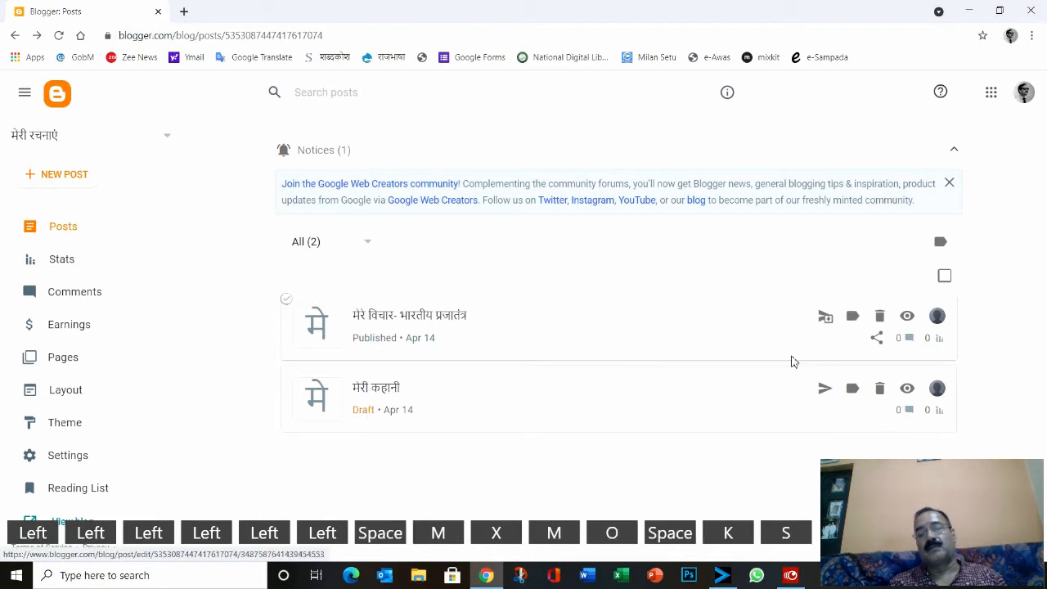
key("space")
key("o")
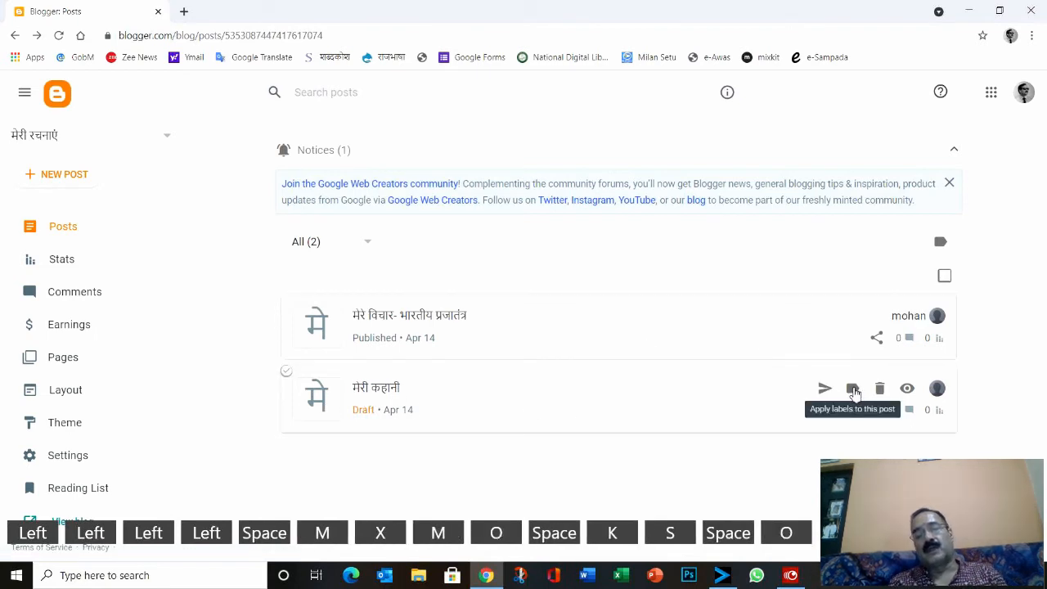
key("a")
key("space")
key("m")
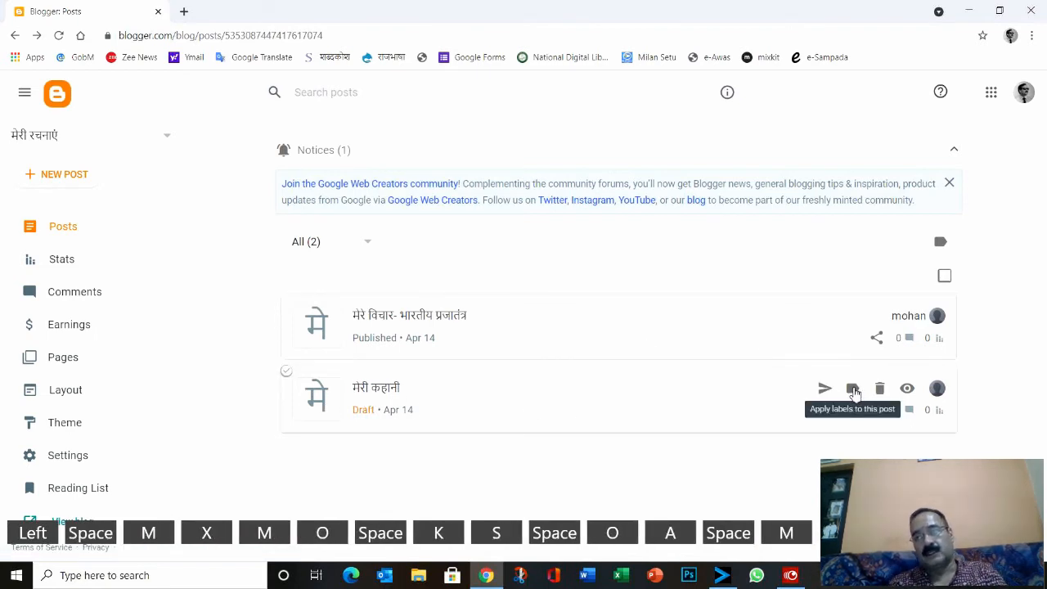
key("o")
key("v")
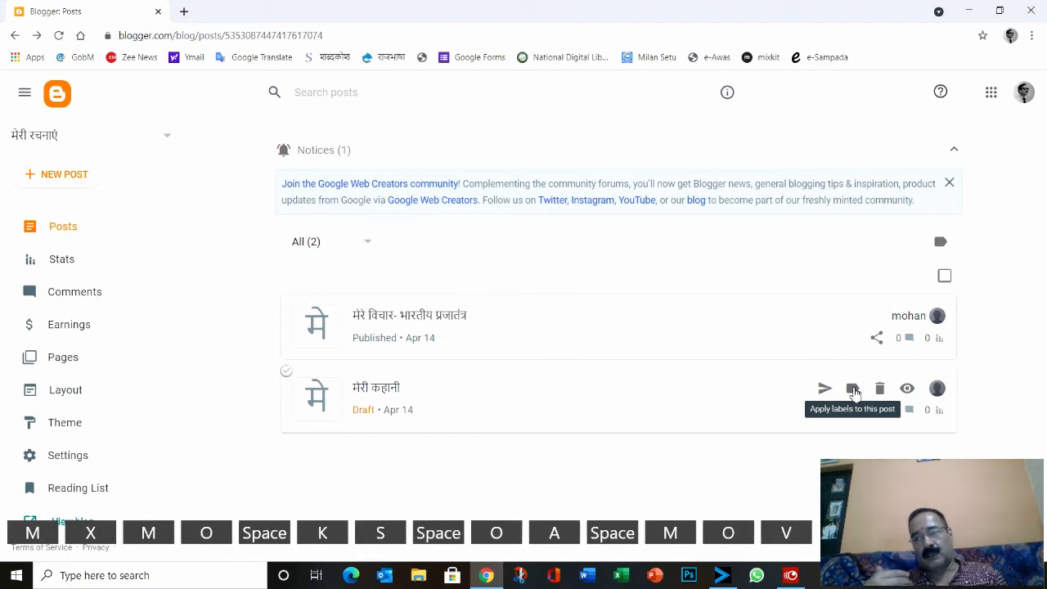
key("space")
key("u")
key("w")
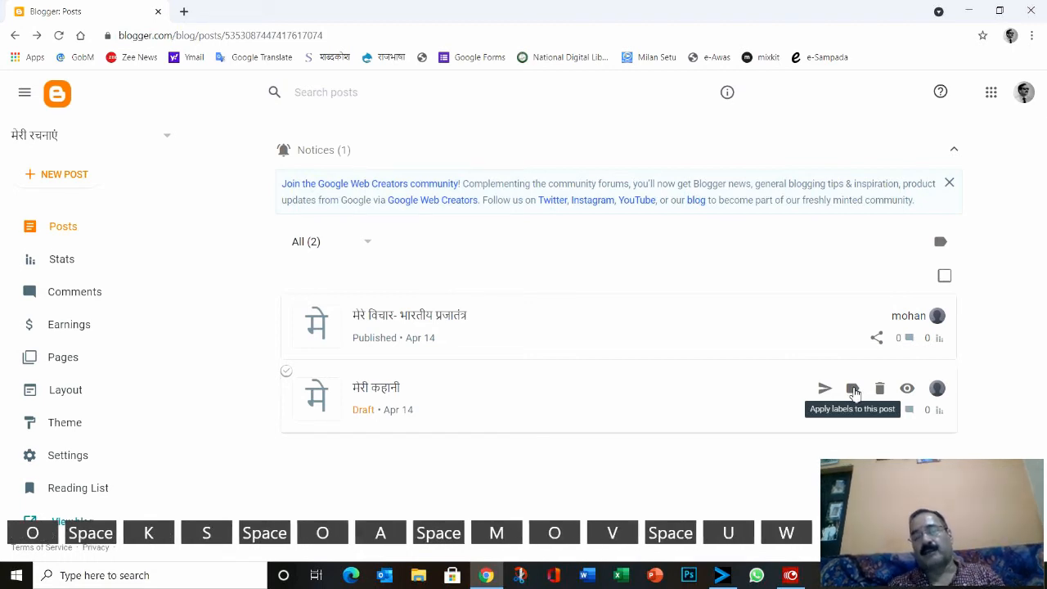
key("x")
key("space")
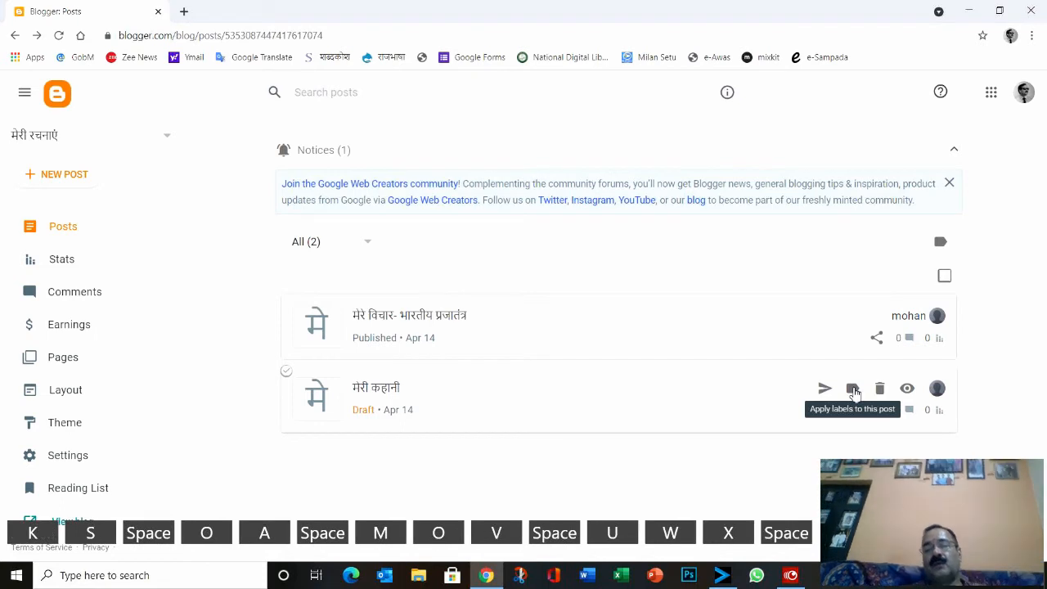
key("minus")
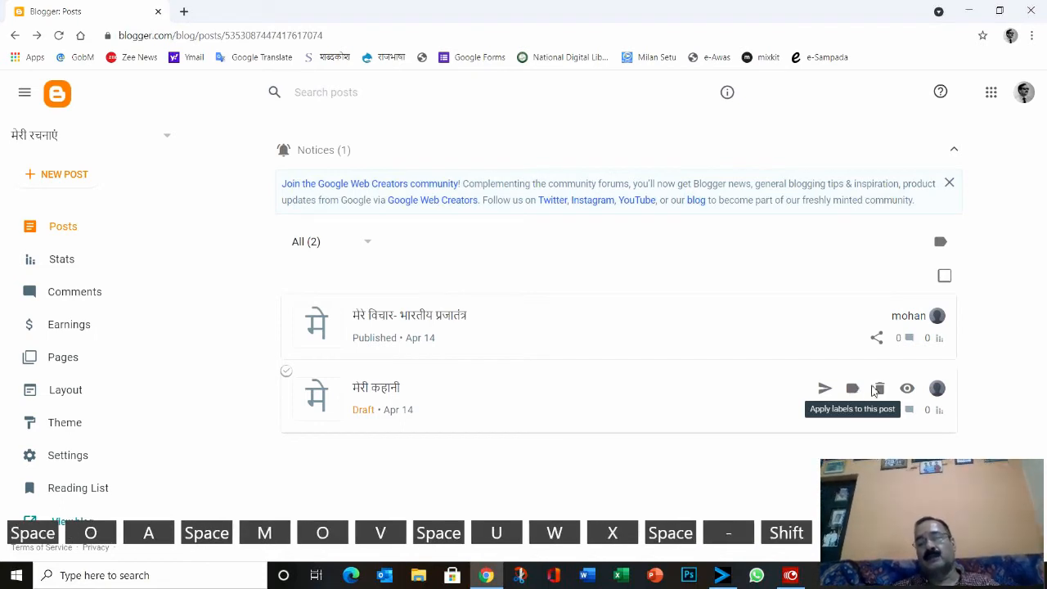
key("shift+period")
key("space")
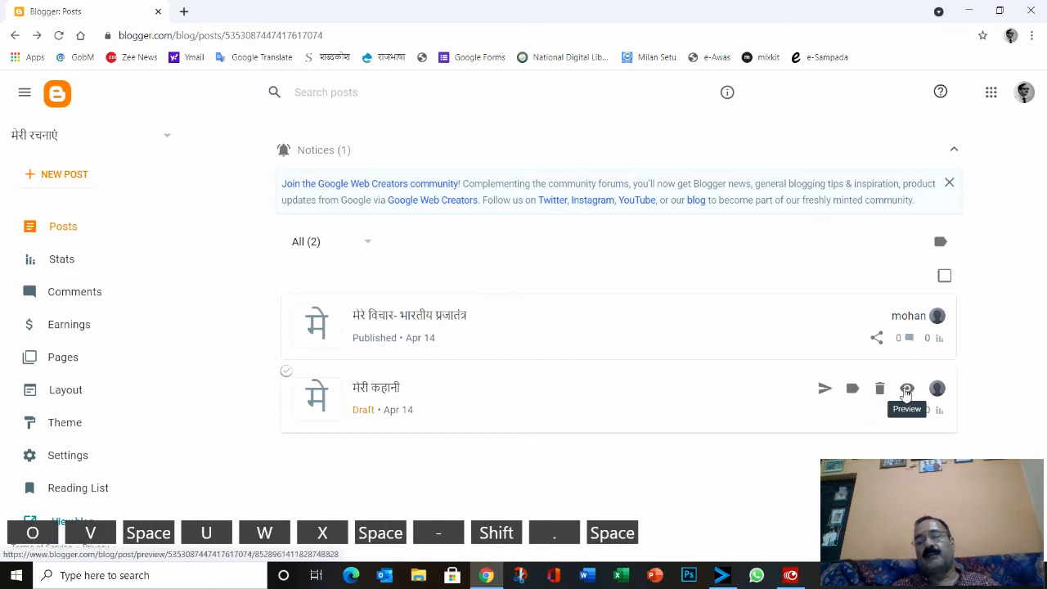
Preview the draft "मेरी कहानी" as it would look on the blog, and close the preview.
left_click(906, 390)
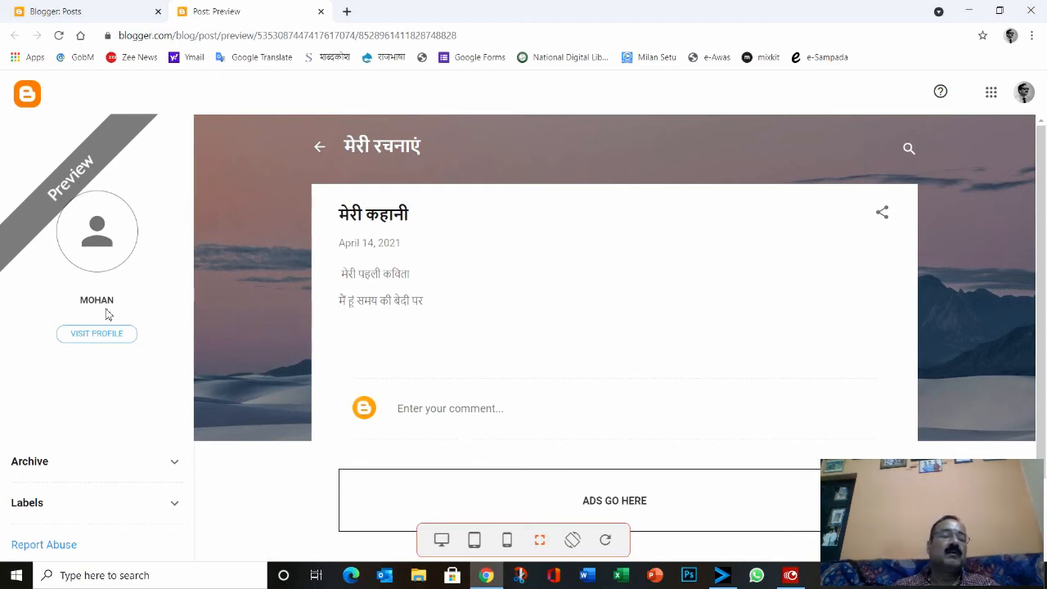
left_click(320, 11)
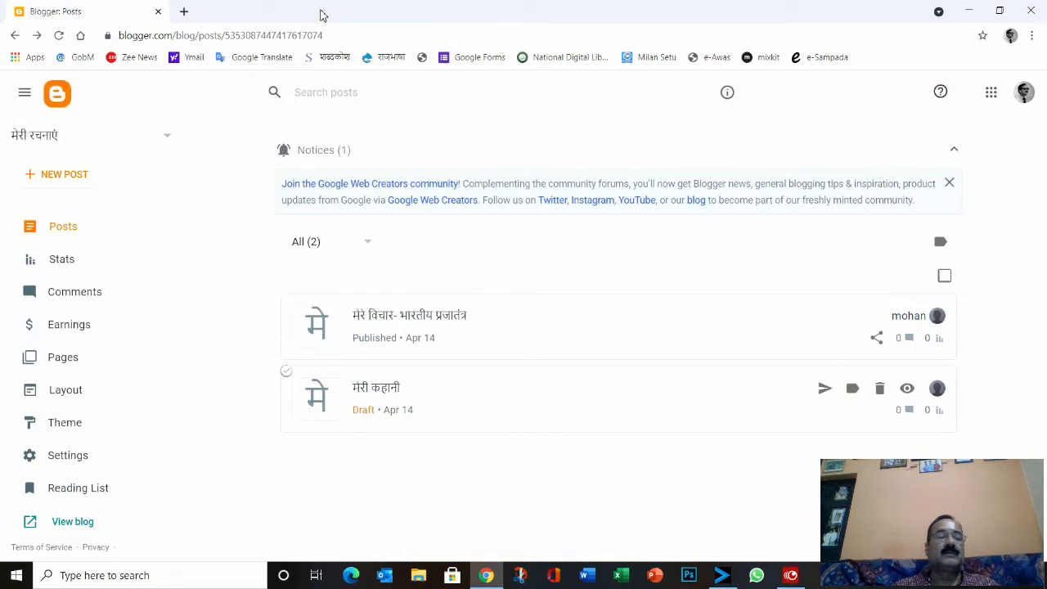
Open the blog's layout and look through its sidebar, header, page list and ad gadgets.
left_click(65, 390)
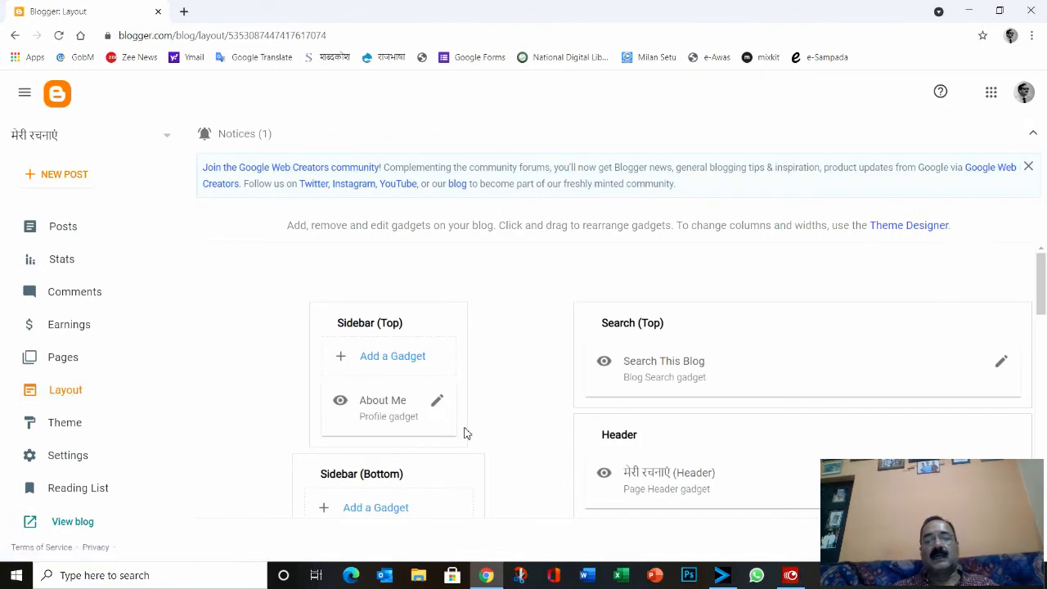
scroll(462, 433, "down", 3)
scroll(462, 434, "down", 3)
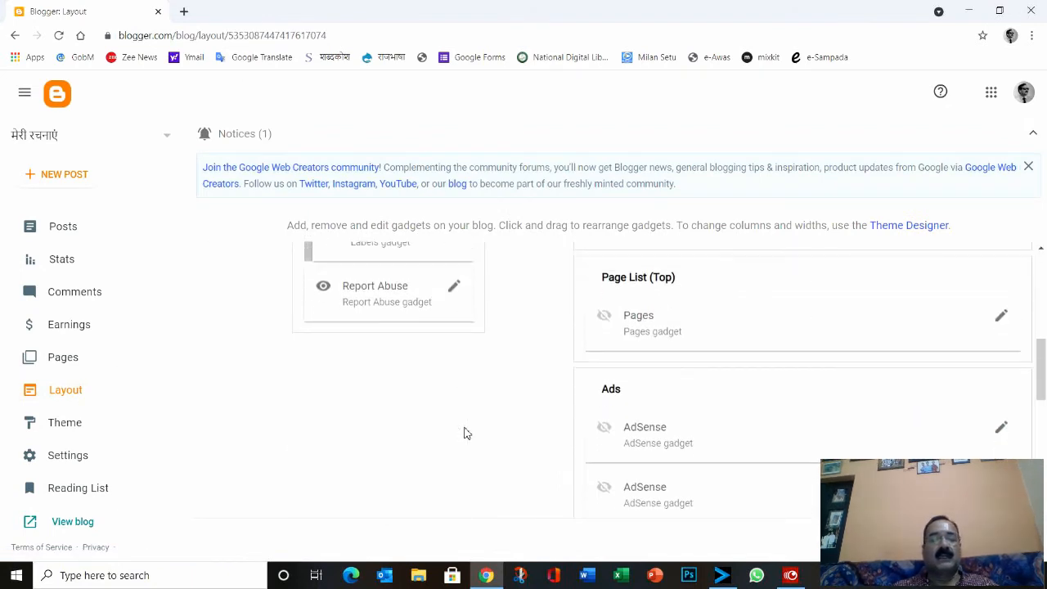
Browse the themes available for the blog, from Contempo through Emporio to Essential.
left_click(71, 424)
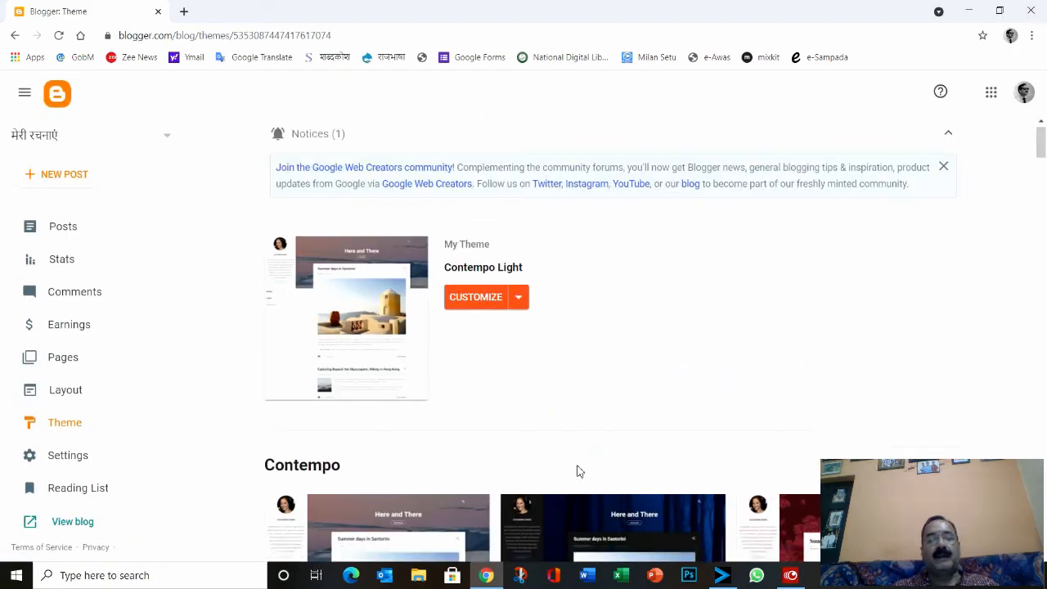
scroll(580, 465, "down", 3)
scroll(578, 472, "down", 5)
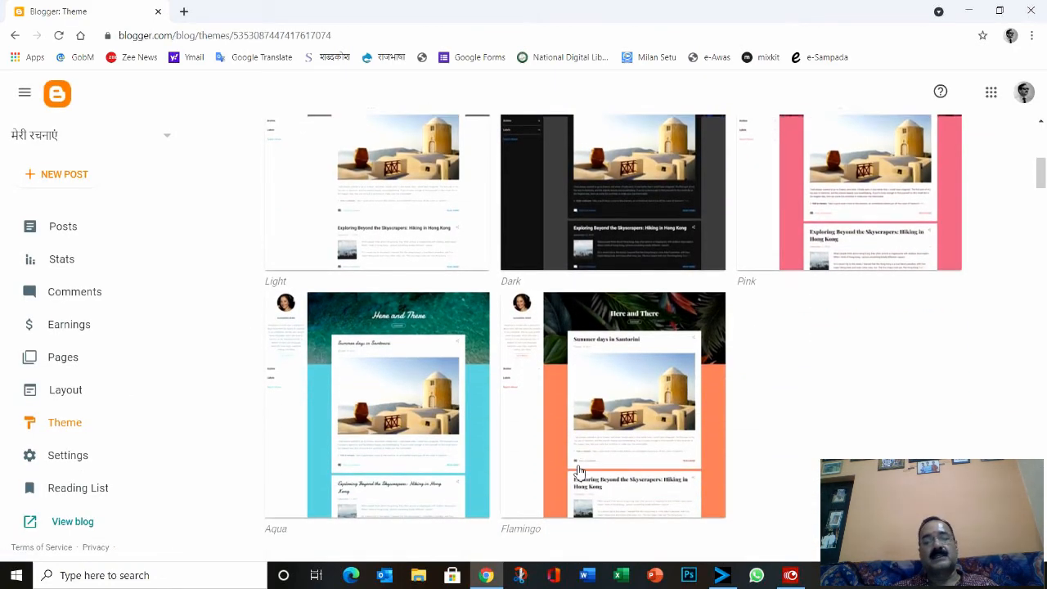
scroll(577, 472, "down", 3)
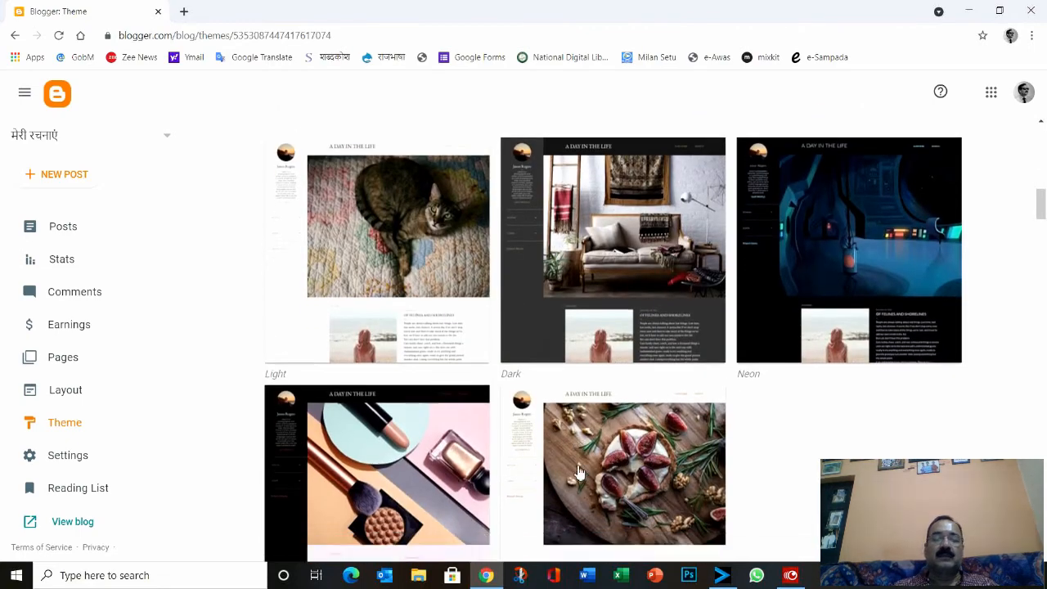
scroll(579, 472, "down", 10)
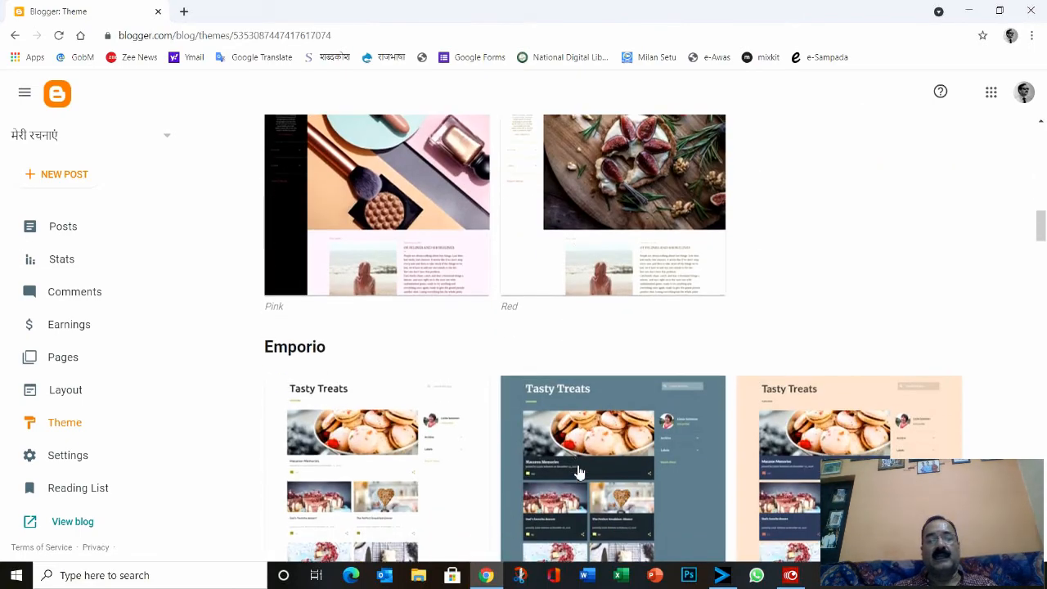
scroll(578, 472, "down", 6)
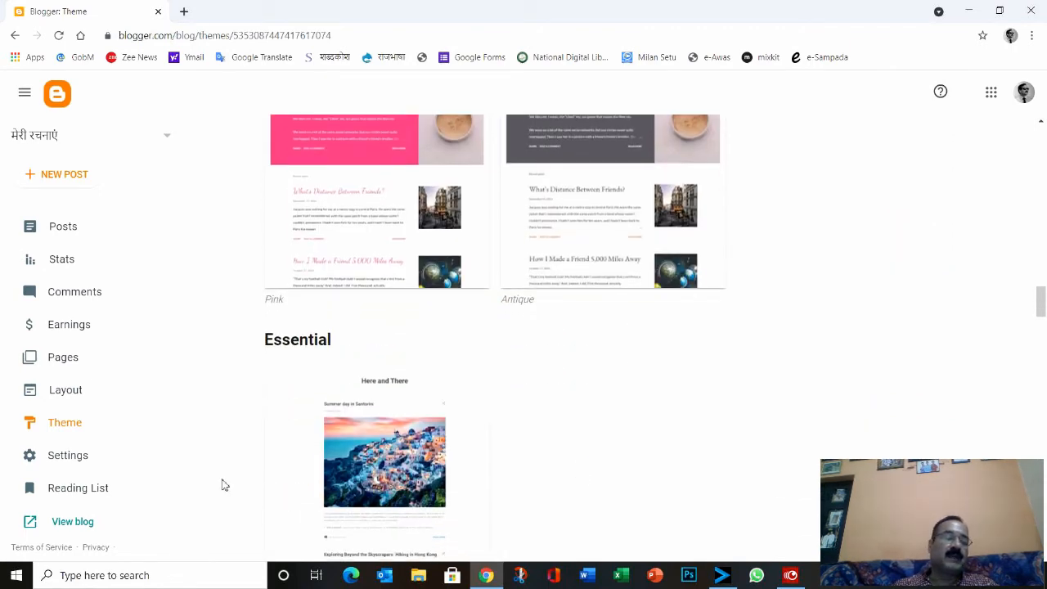
Review the blog's settings, from the basic, privacy and publishing options through comments and formatting to monetization and blog management.
left_click(54, 456)
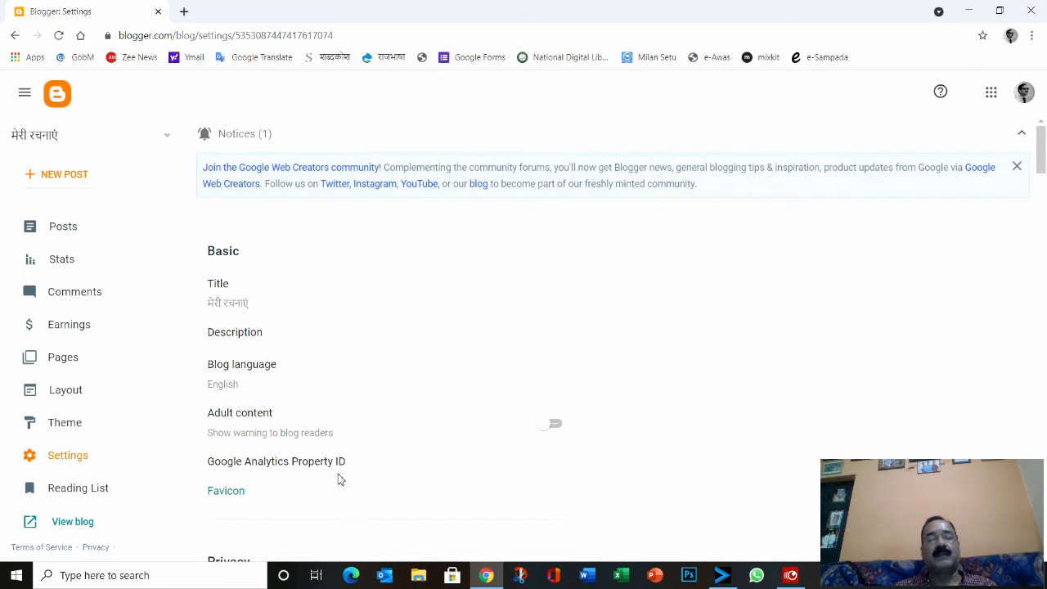
scroll(400, 448, "down", 5)
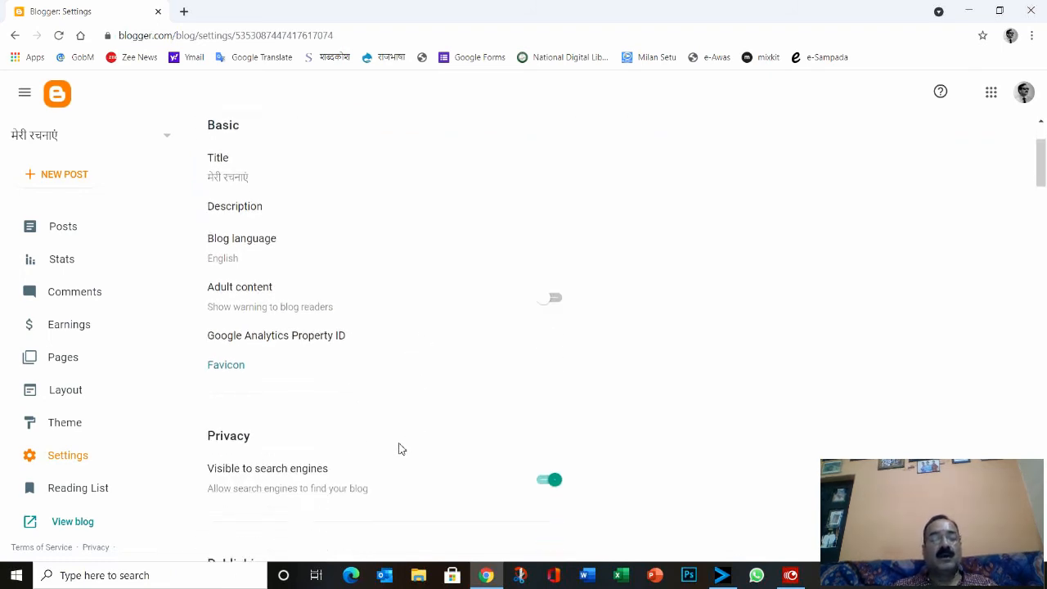
scroll(400, 448, "down", 7)
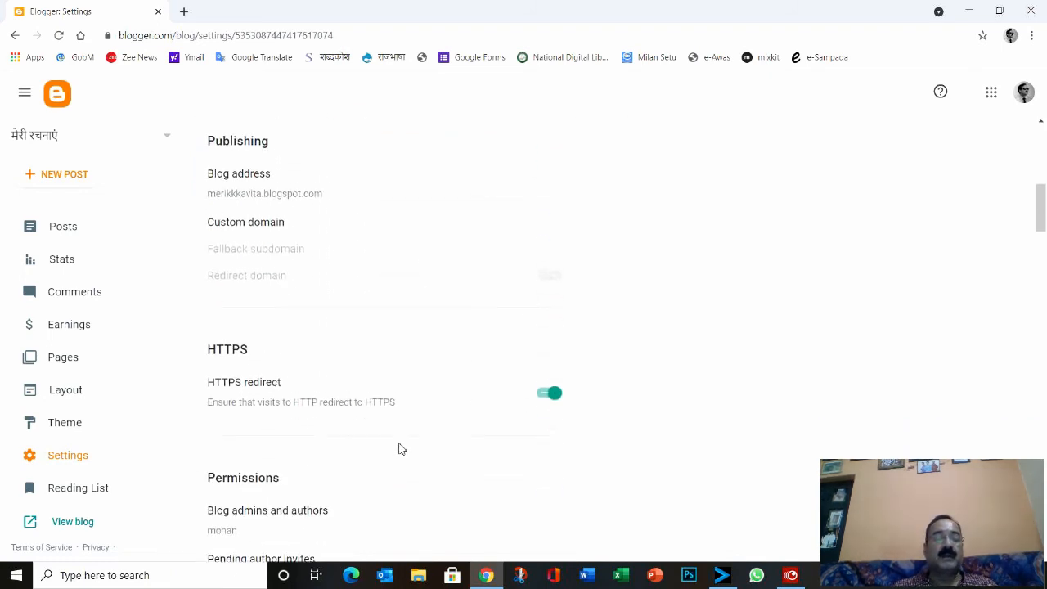
scroll(401, 448, "down", 5)
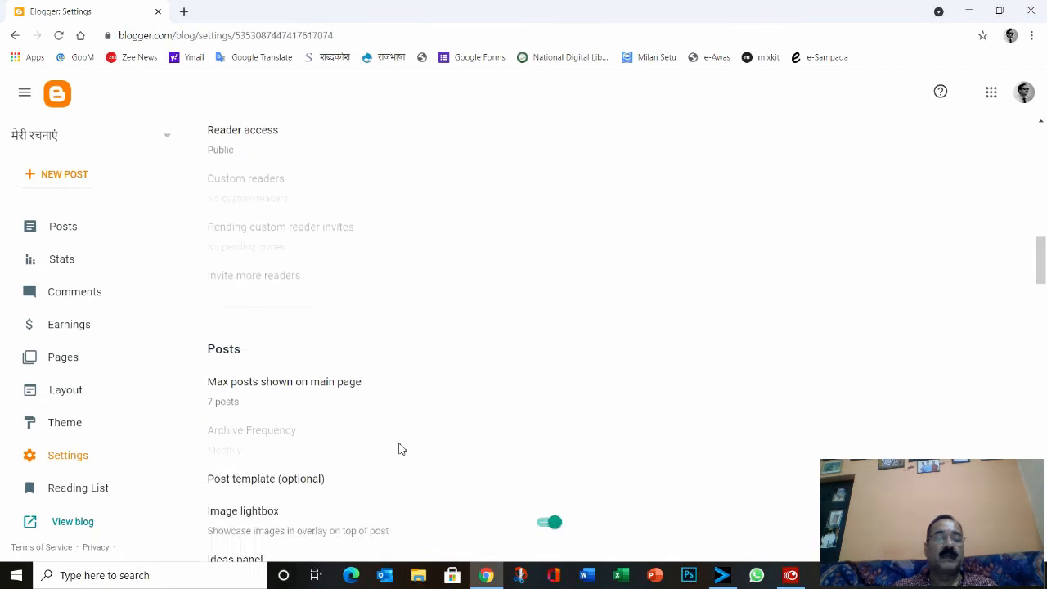
scroll(401, 448, "down", 7)
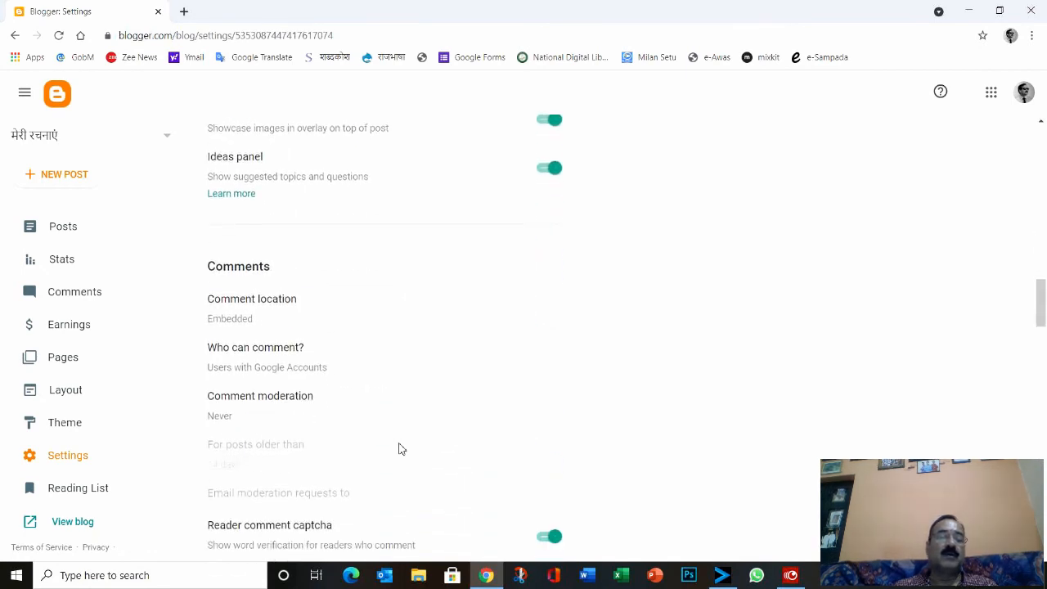
scroll(401, 448, "down", 10)
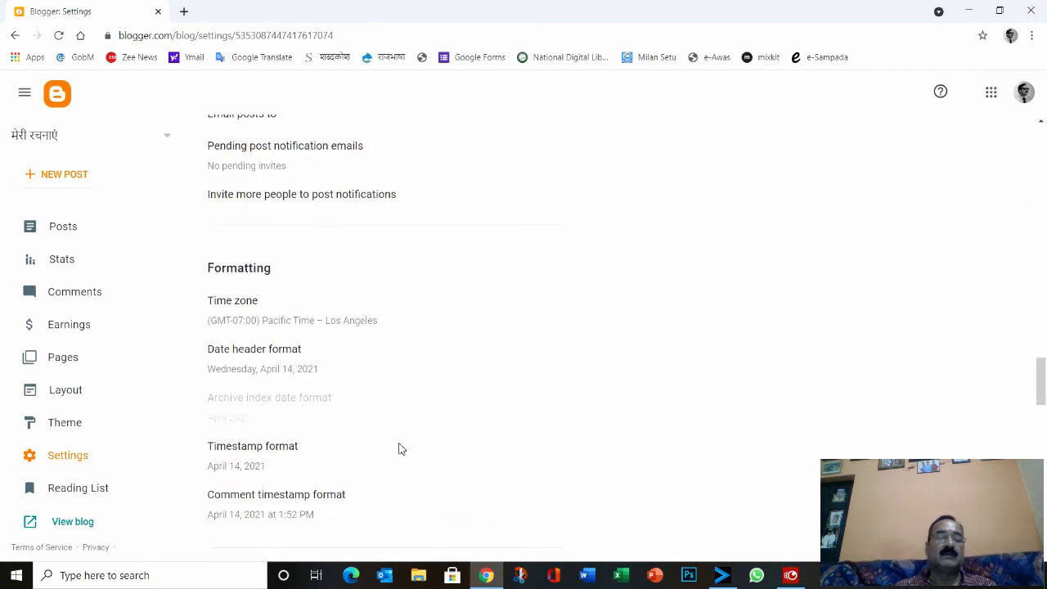
scroll(400, 448, "down", 6)
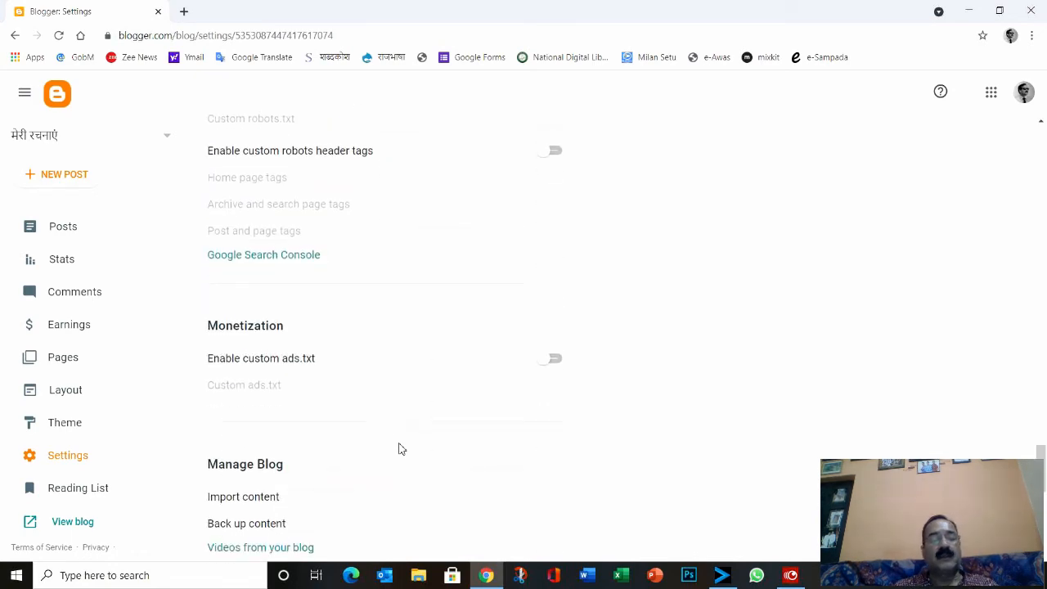
scroll(401, 448, "up", 15)
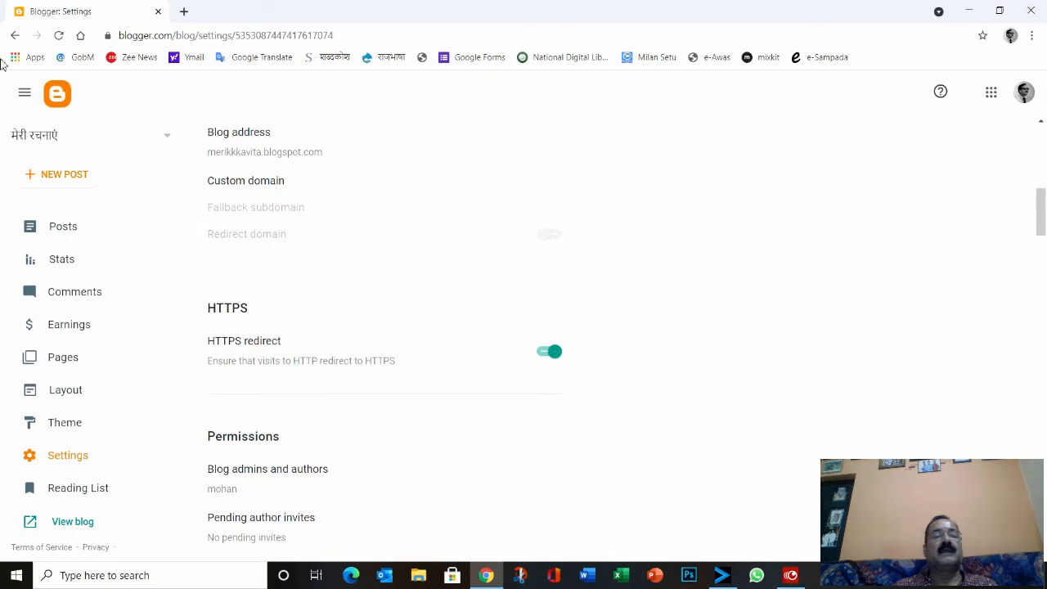
Close the browser, start Chrome again and open Blogger from the list of Google apps.
left_click(157, 11)
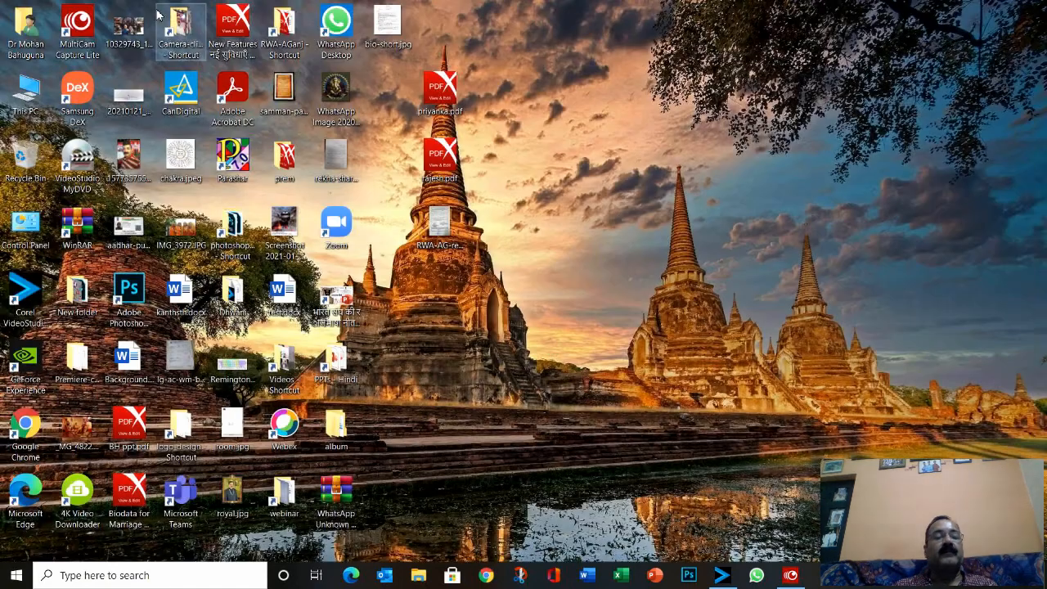
left_click(486, 576)
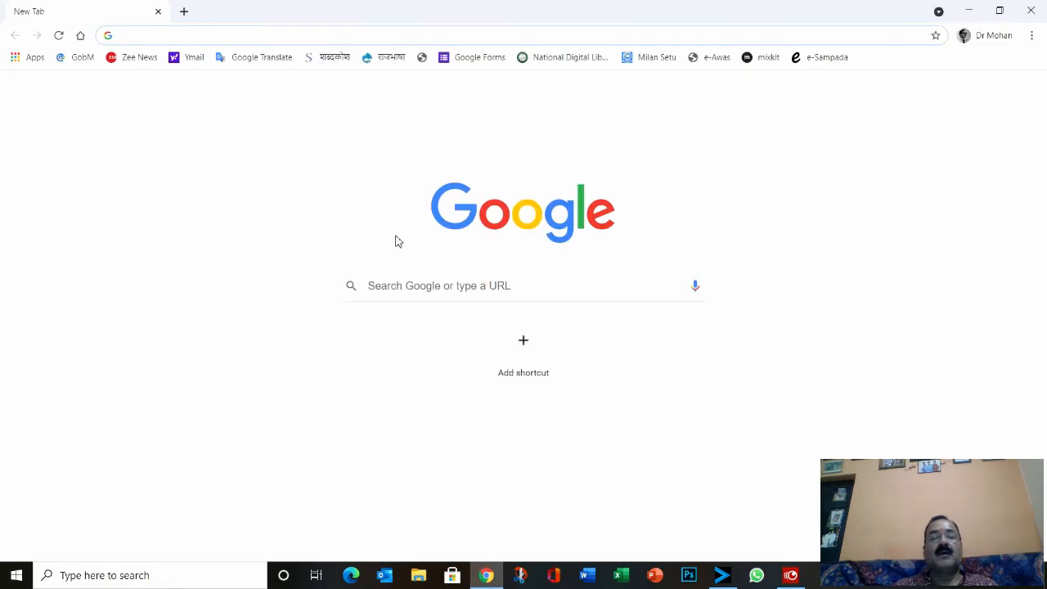
left_click(993, 99)
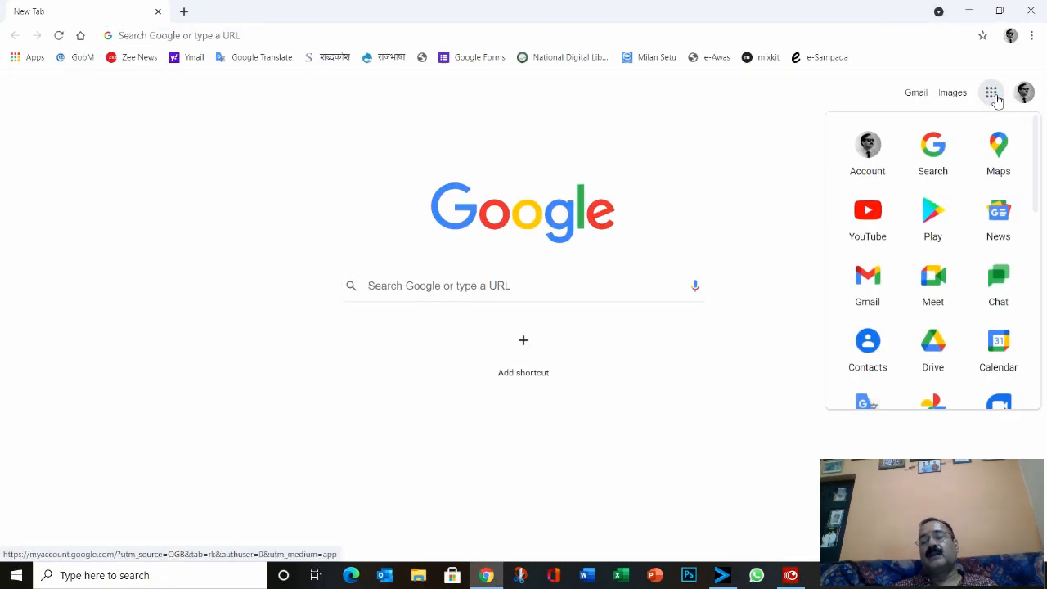
scroll(936, 327, "down", 4)
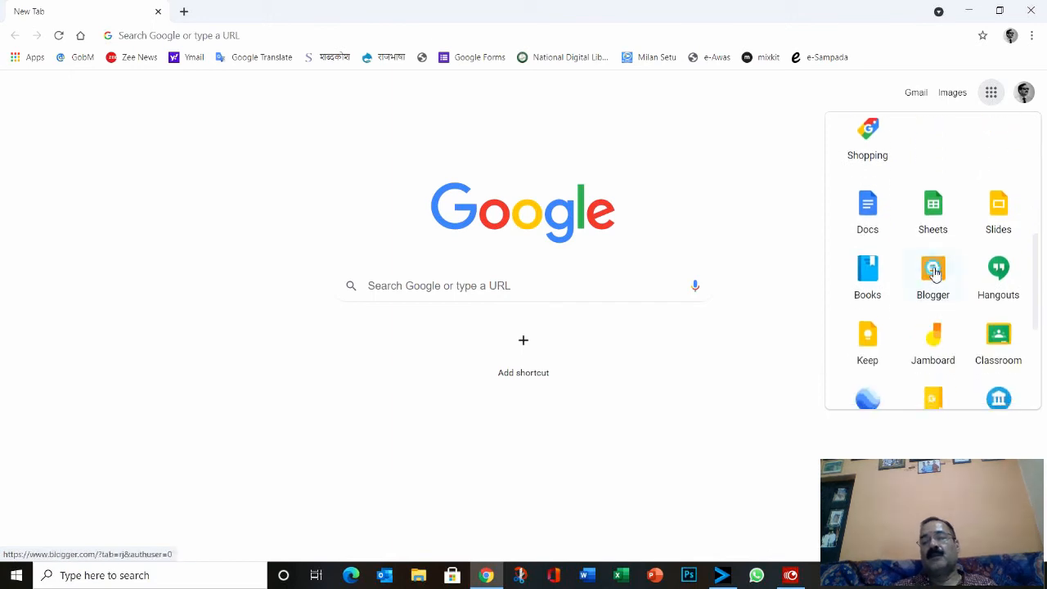
left_click(934, 273)
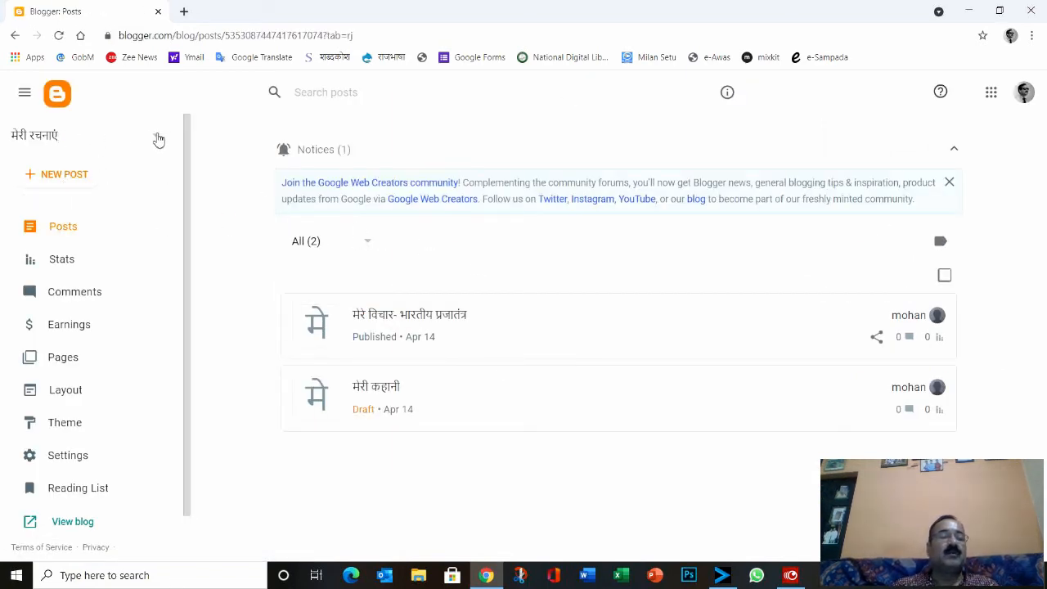
Start creating a new blog titled "खाना खजाना" and continue to the choice of its web address.
left_click(158, 138)
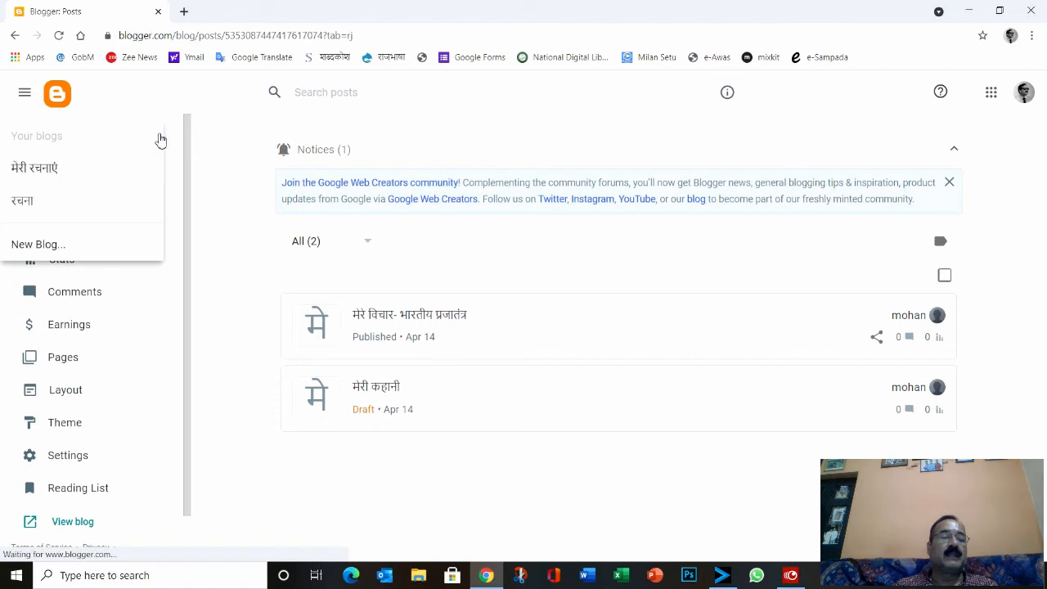
left_click(41, 244)
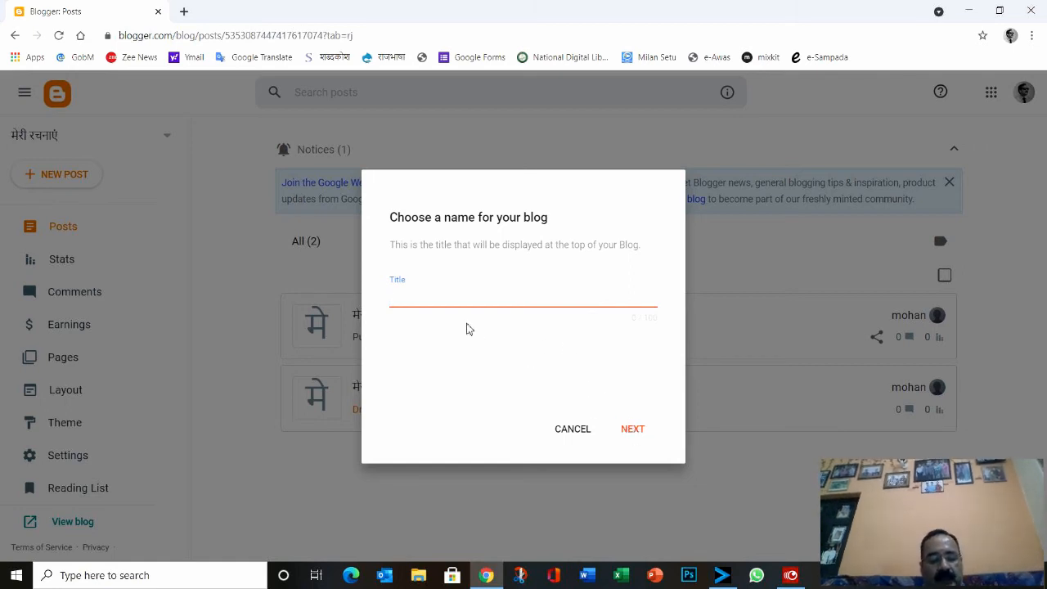
type("खाना ")
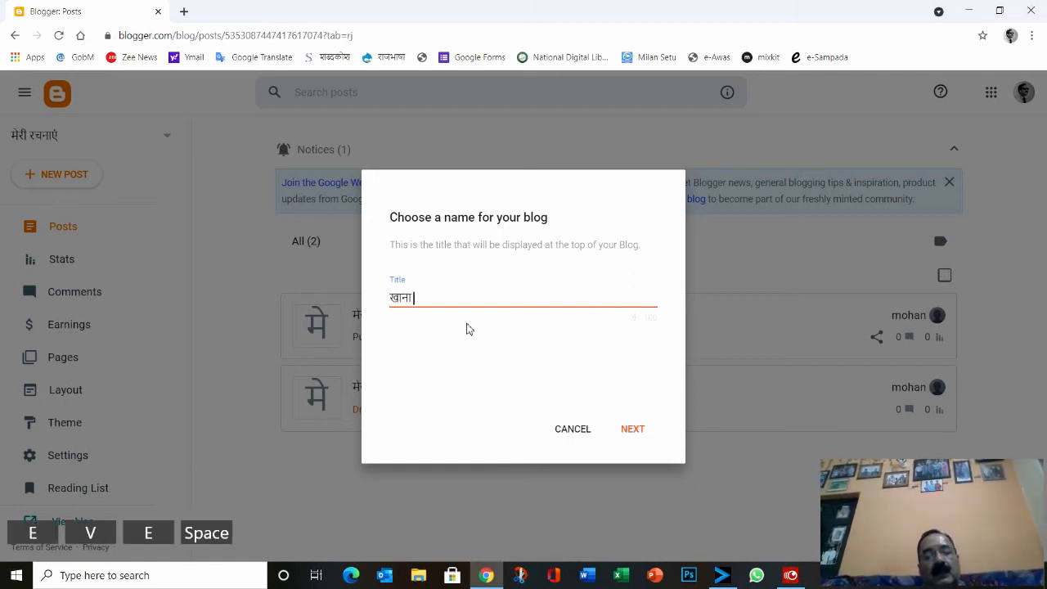
type("खजाना")
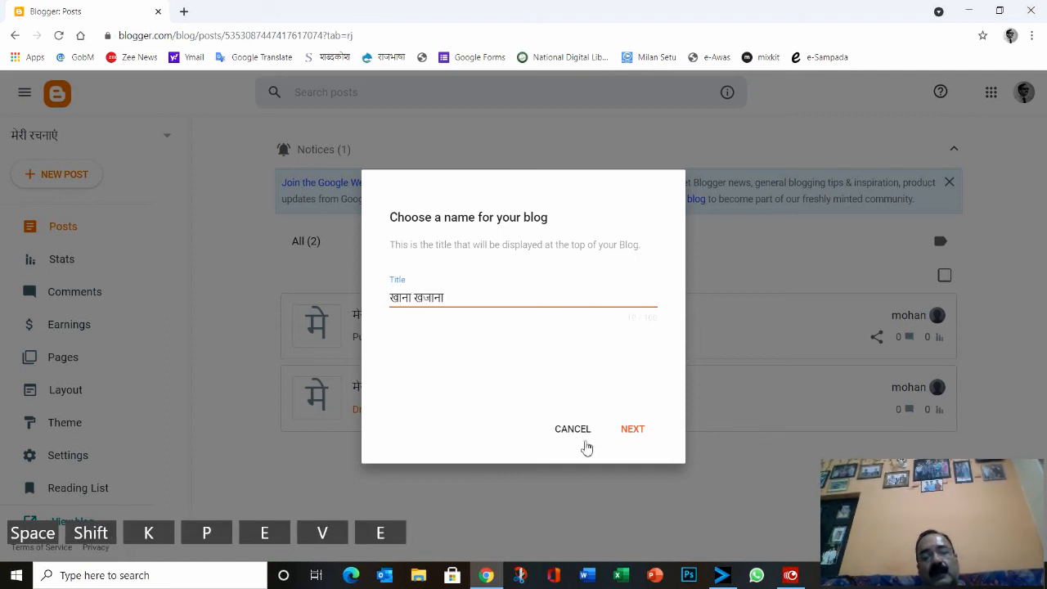
left_click(632, 432)
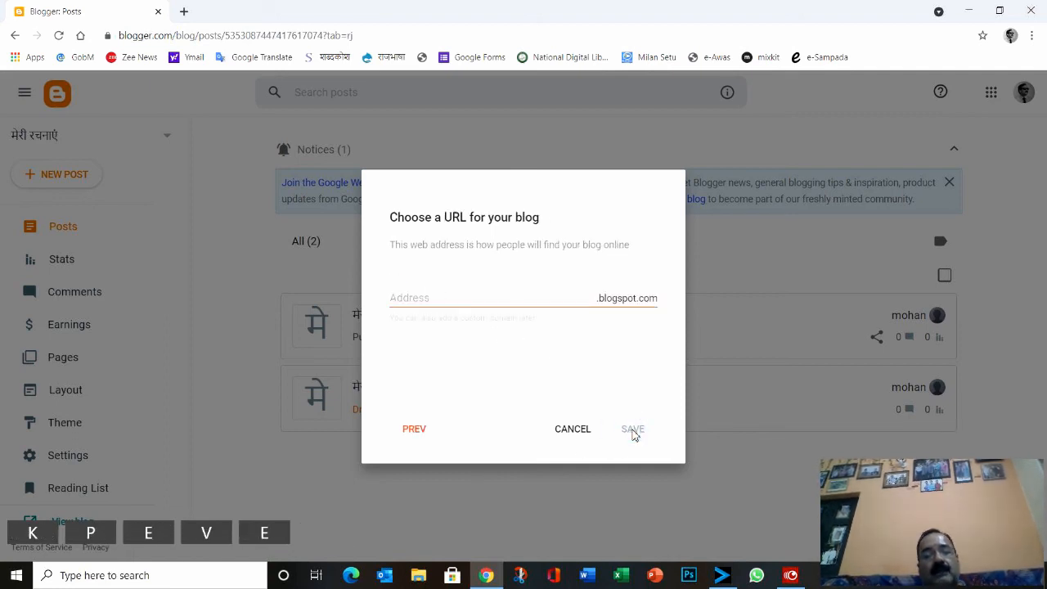
Enter "Khanakhajana" in Latin letters as the new blog's blogspot.com address.
left_click(391, 299)
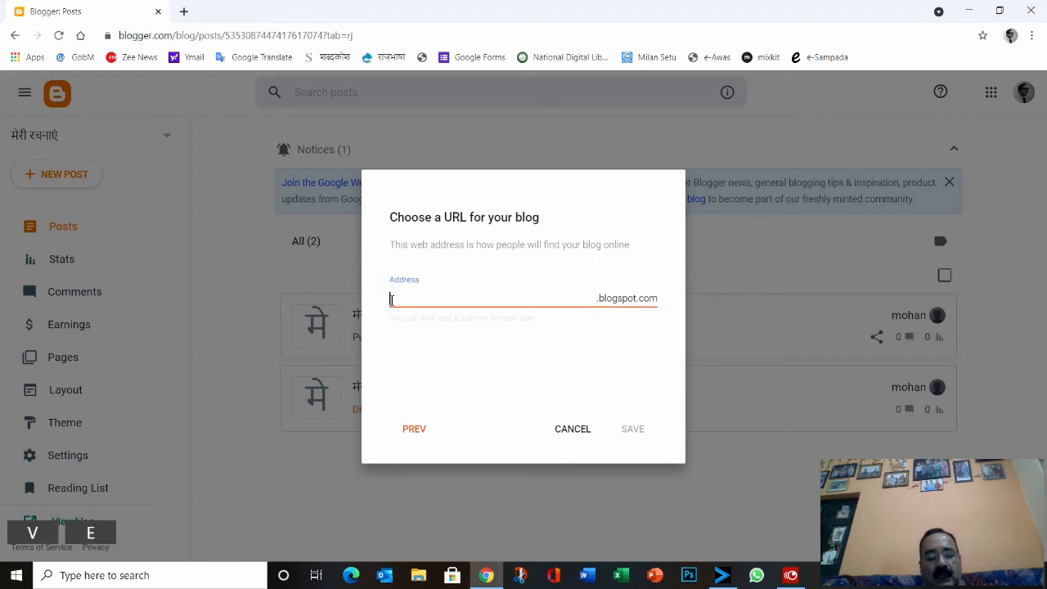
type("khan")
key("BackSpace")
key("BackSpace")
key("BackSpace")
key("BackSpace")
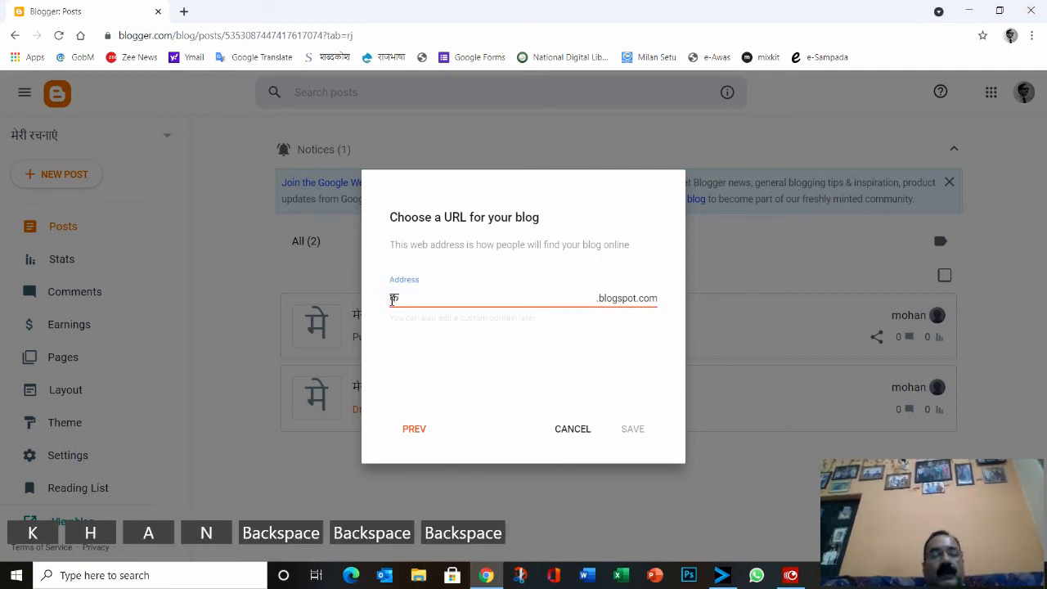
key("alt+shift")
type("Ke")
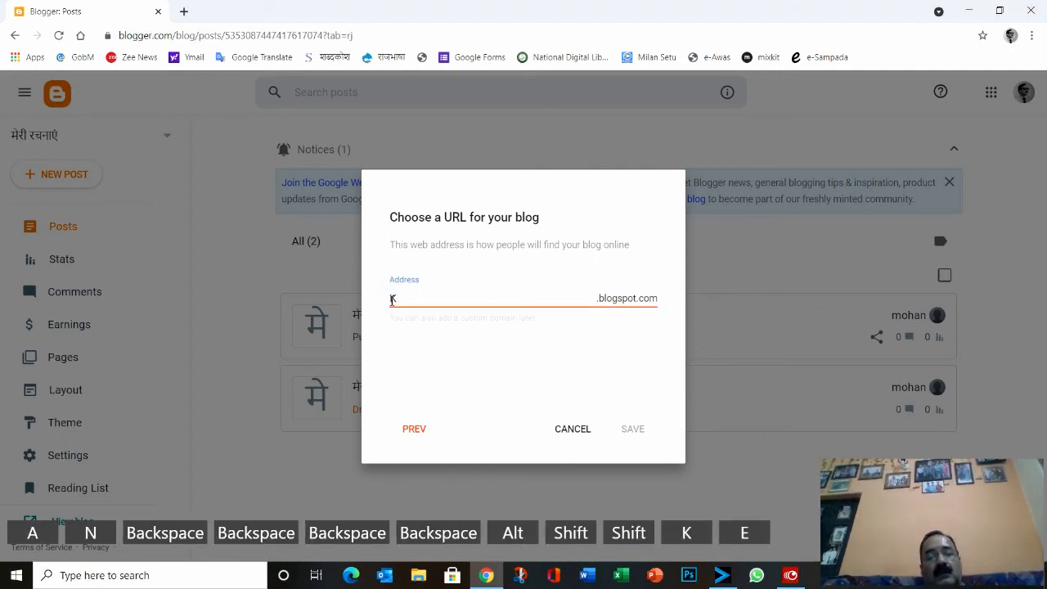
key("BackSpace")
type("hanakhajana")
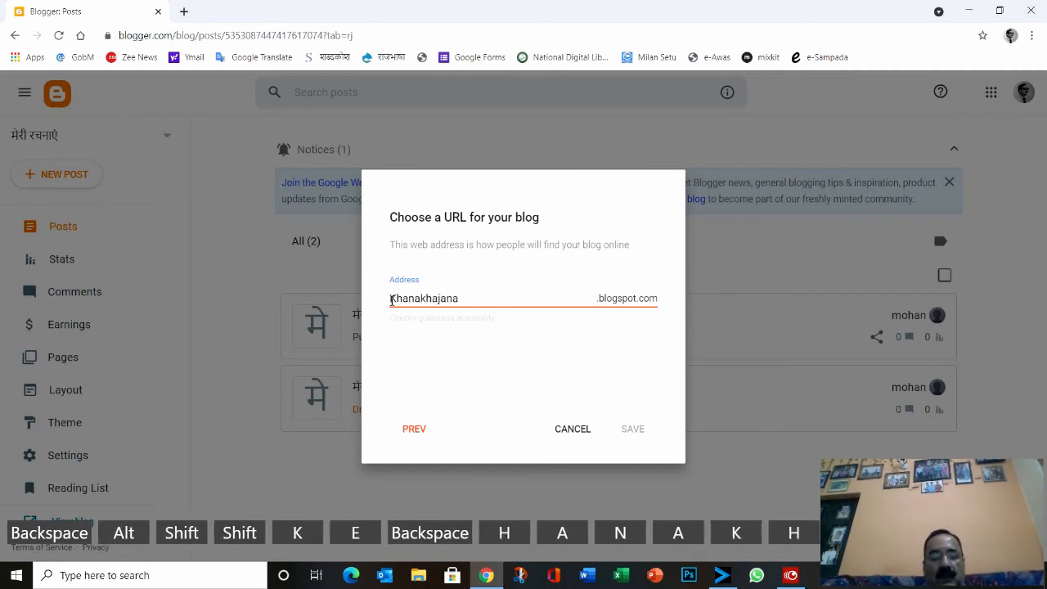
Extend the blog address to "Khanakhajanareceipi" and save the new blog.
type("rec")
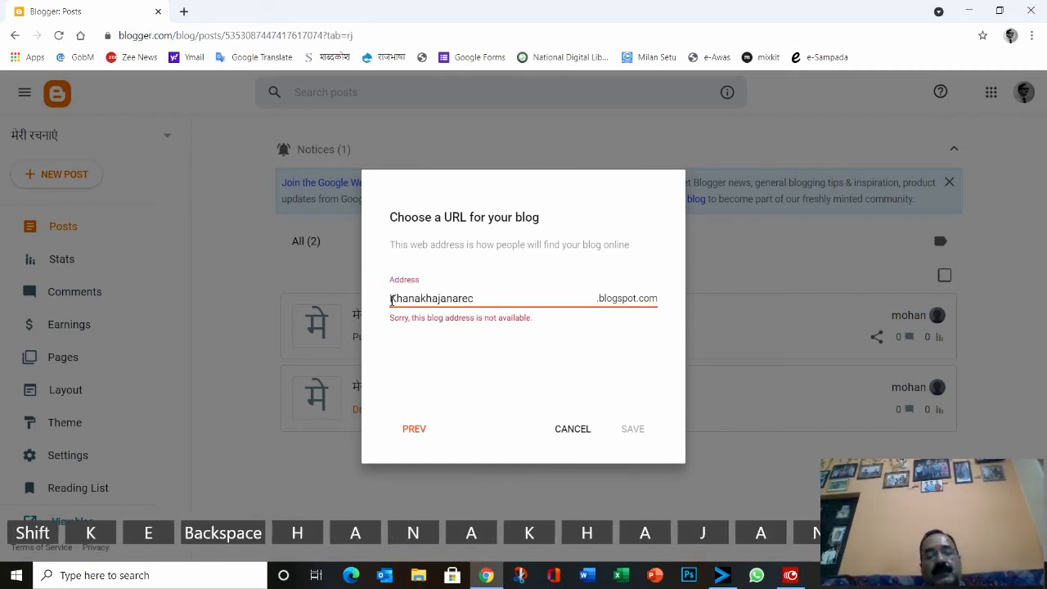
type("eo")
key("BackSpace")
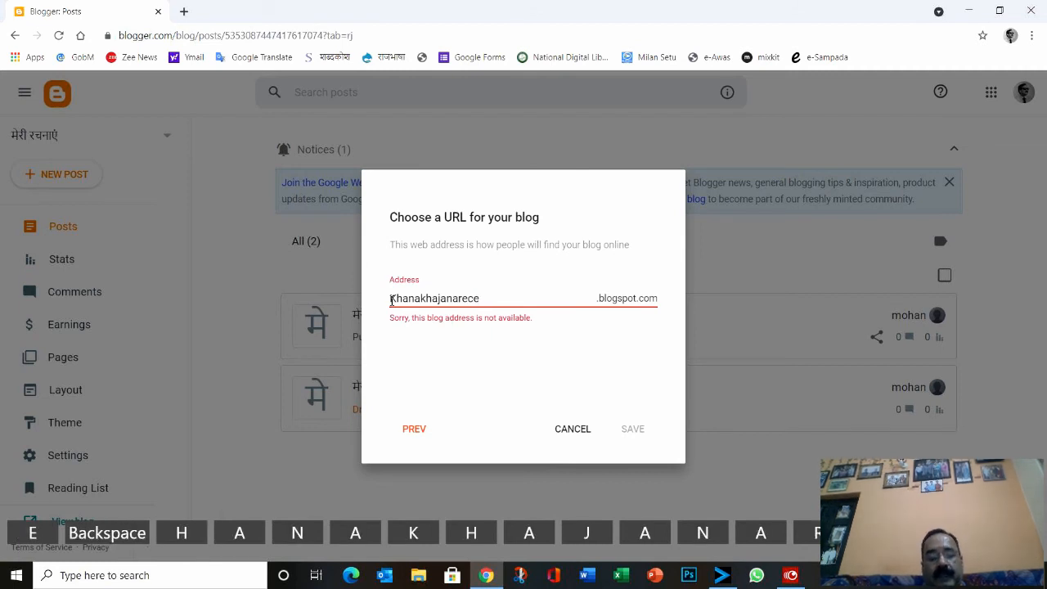
type("ipi")
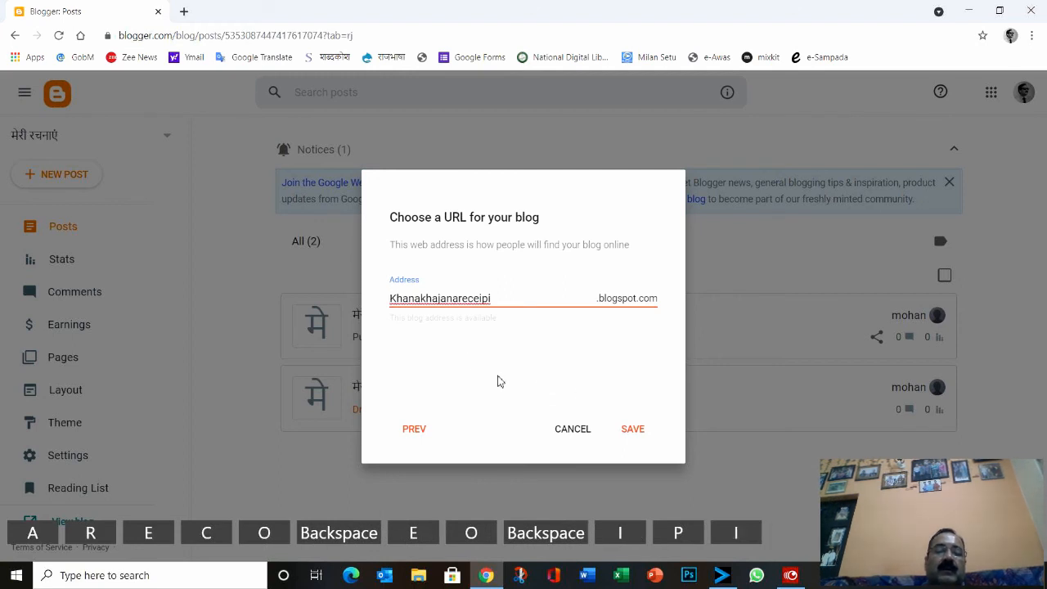
left_click(494, 298)
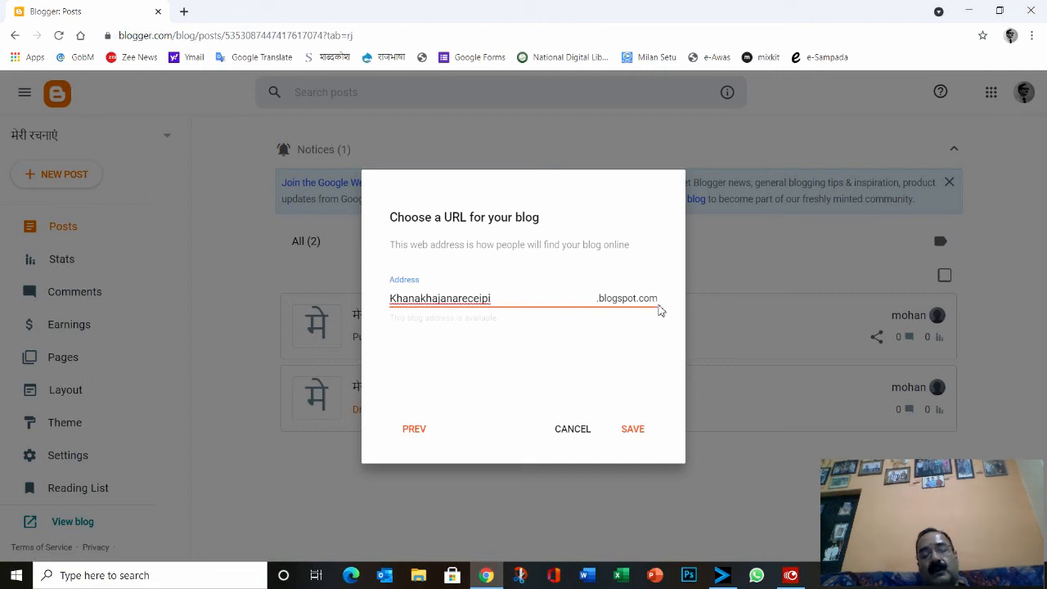
left_click(634, 435)
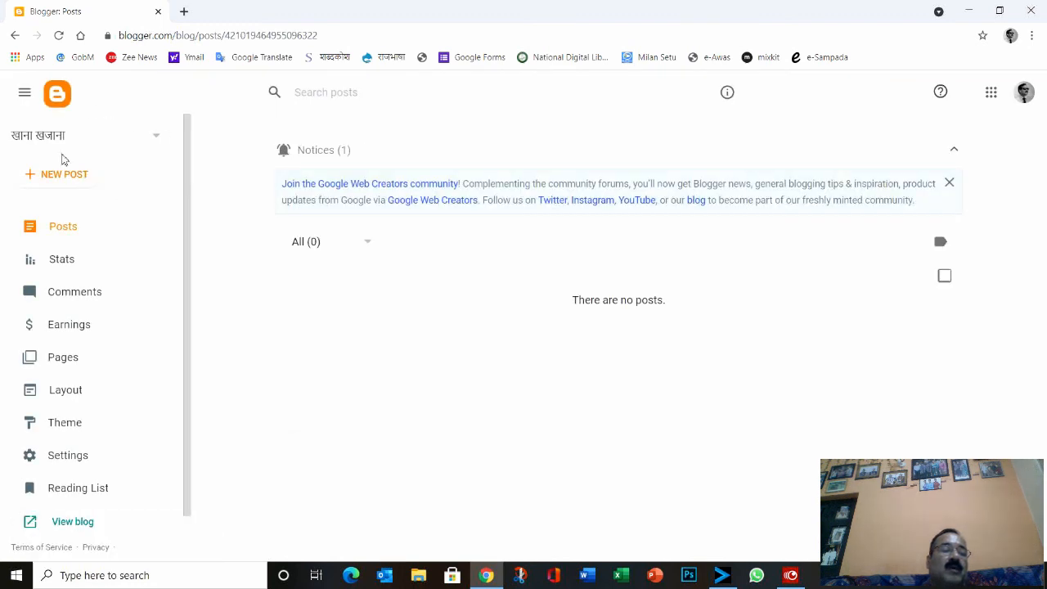
Choose the blog "खाना खजाना" from the list of blogs and start a new post in it.
left_click(46, 139)
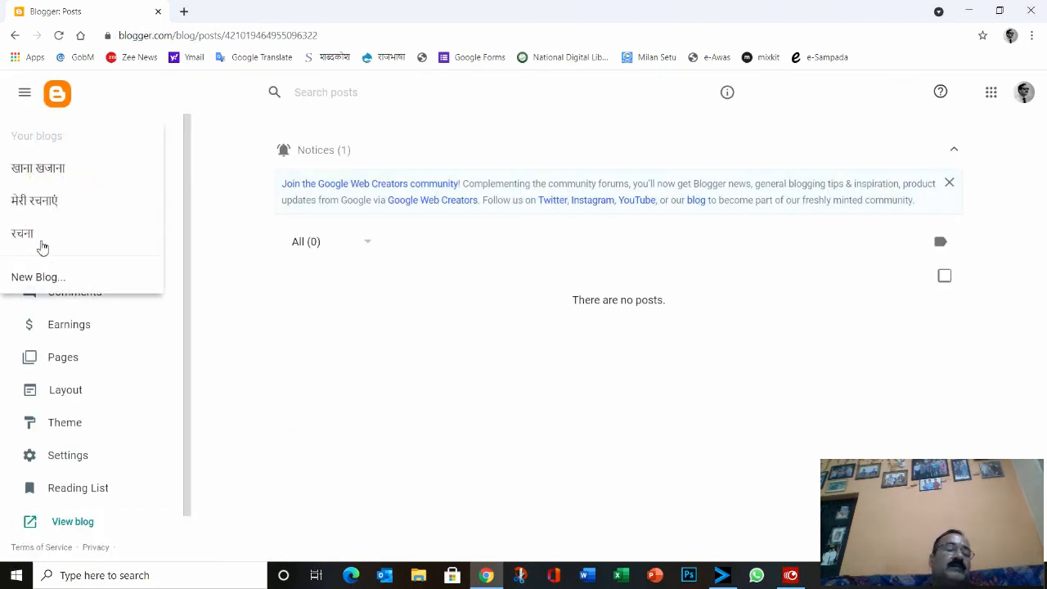
left_click(40, 169)
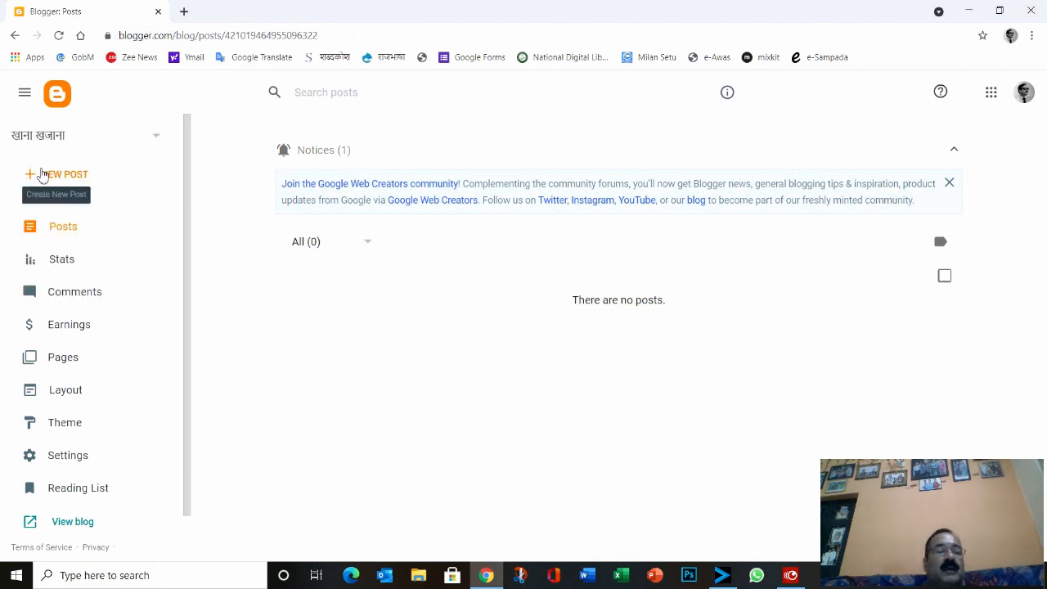
left_click(49, 175)
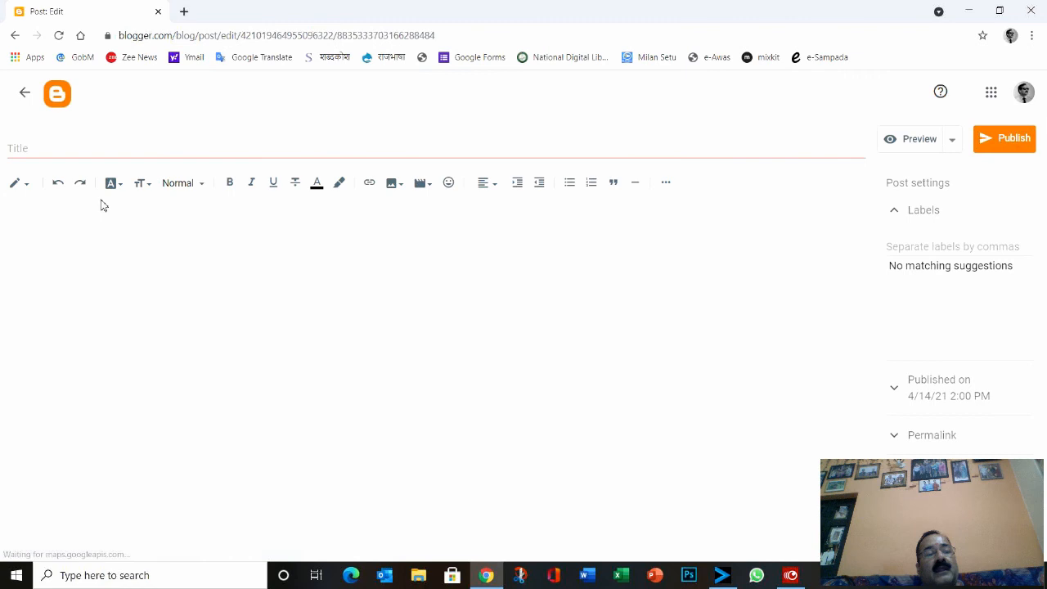
Switch to Hindi input and title the post "सुबह का नाश्ता".
left_click(29, 152)
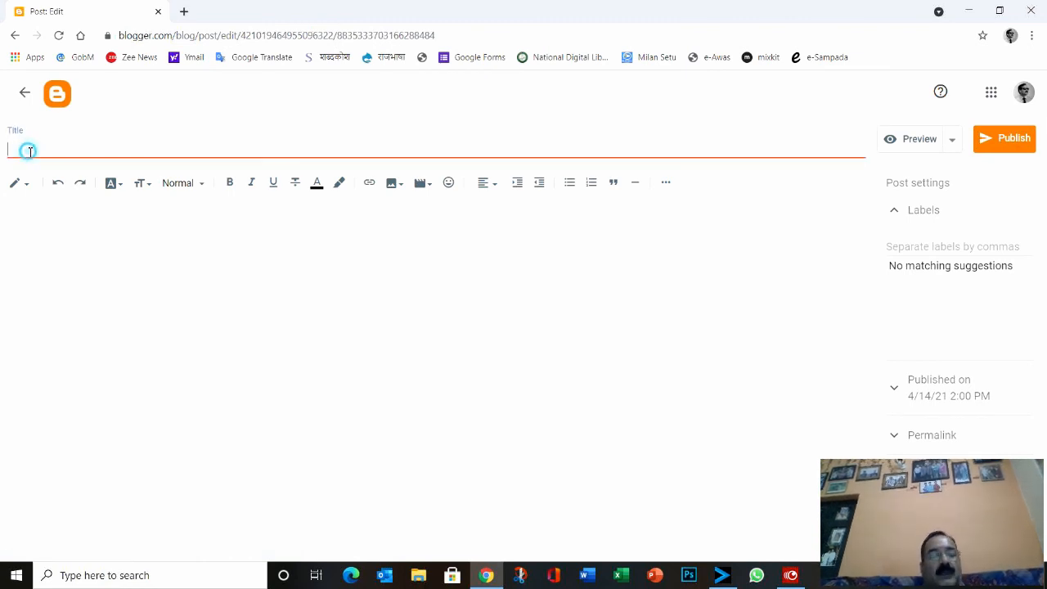
type("mg")
key("BackSpace")
key("BackSpace")
key("alt+shift")
type("सुबह क")
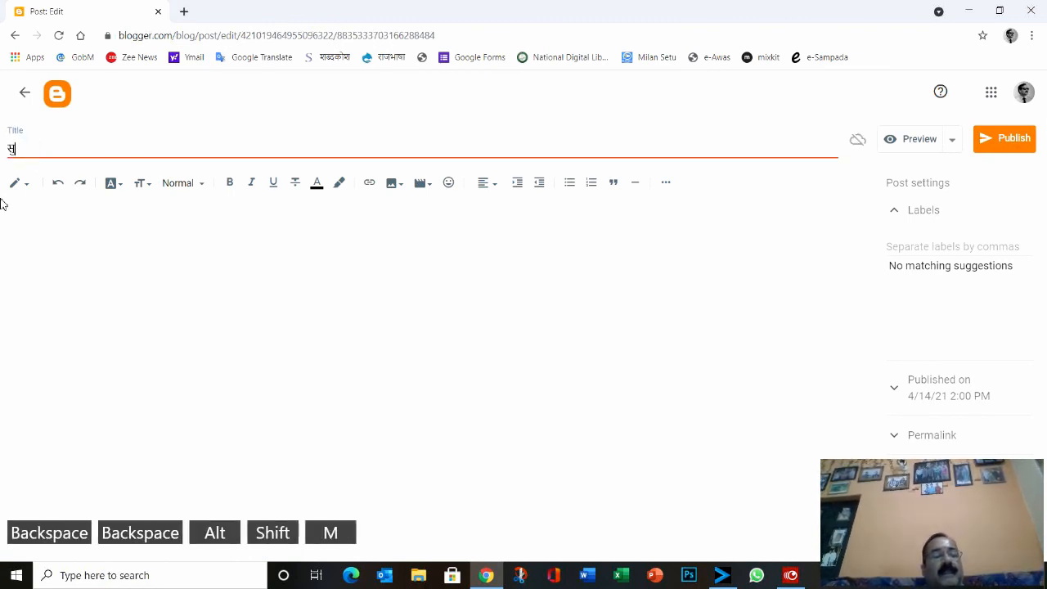
type("ा नाश्ता")
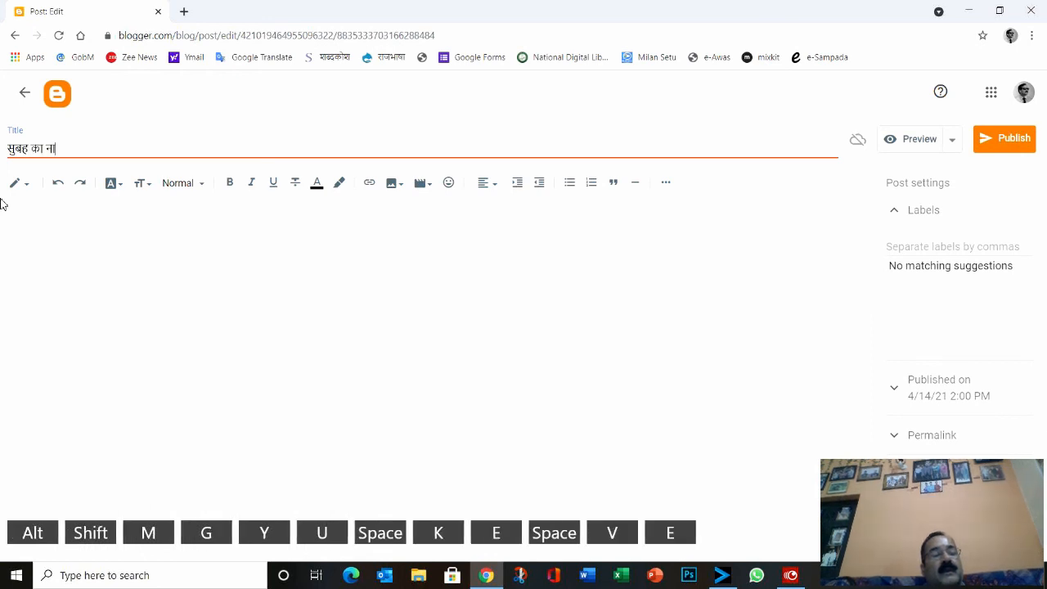
Fill the post body with a line of placeholder text made of repeated "क" characters in two groups.
left_click(249, 260)
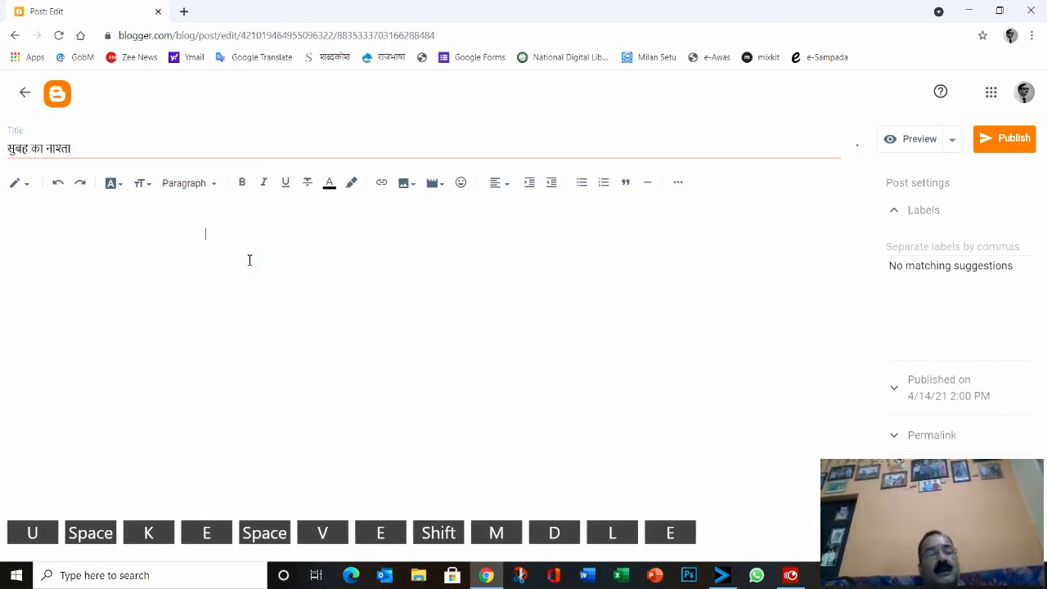
type("क्क्")
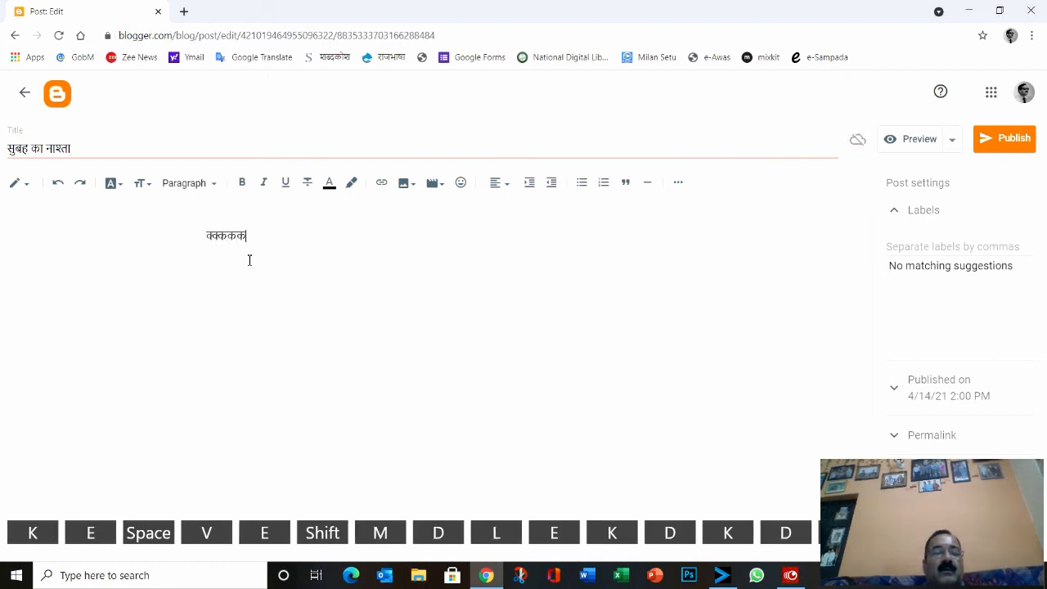
type("कककक")
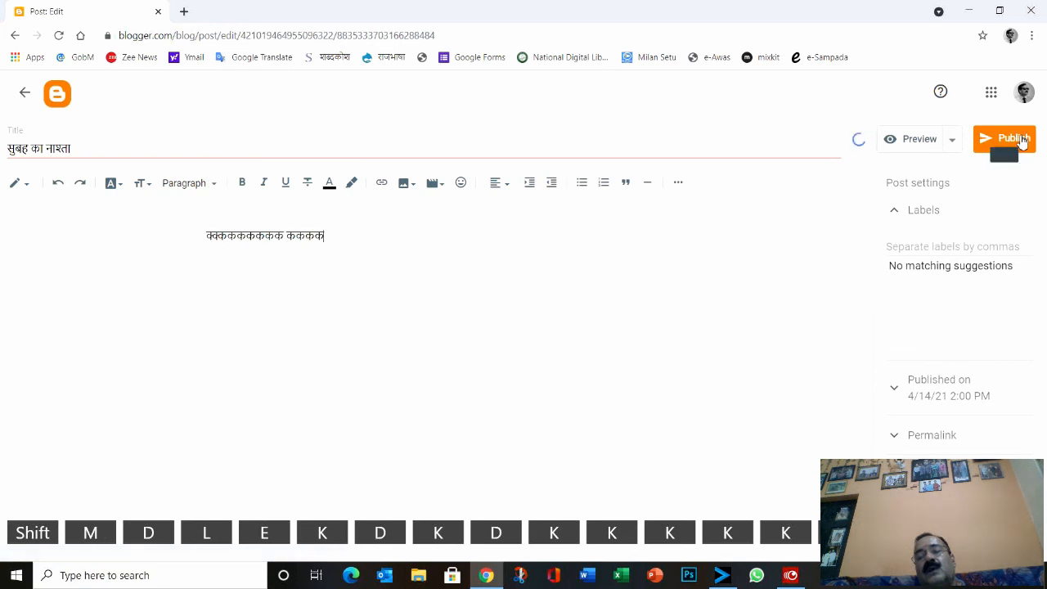
type("ककक")
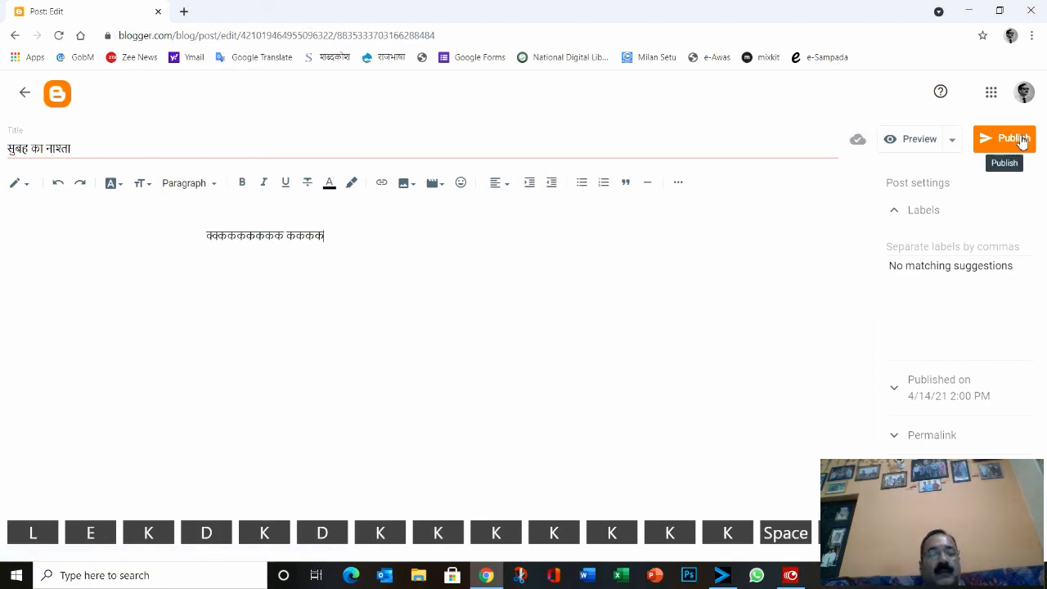